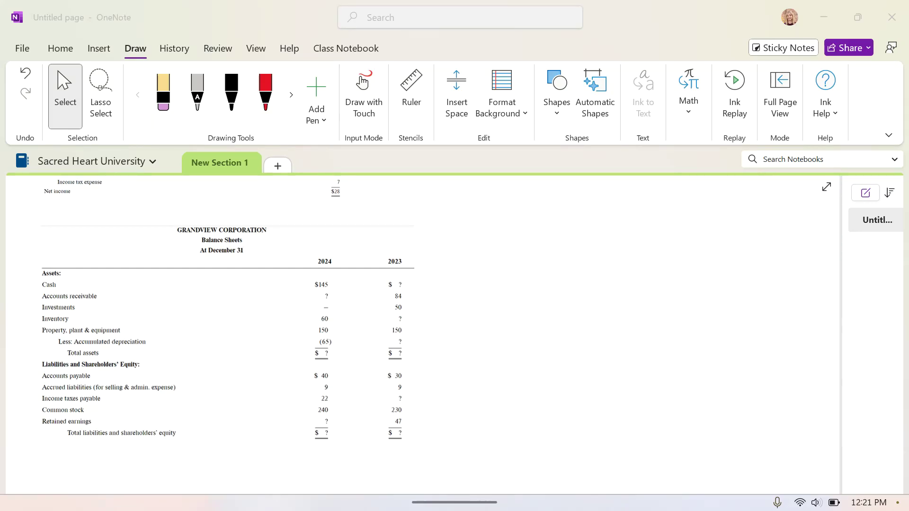
- Draw a T-account in black ink beside the balance sheets and handwrite the heading "Cash" above it
{"action": "scroll", "coordinate": [417, 331], "scroll_direction": "down", "scroll_amount": 10}
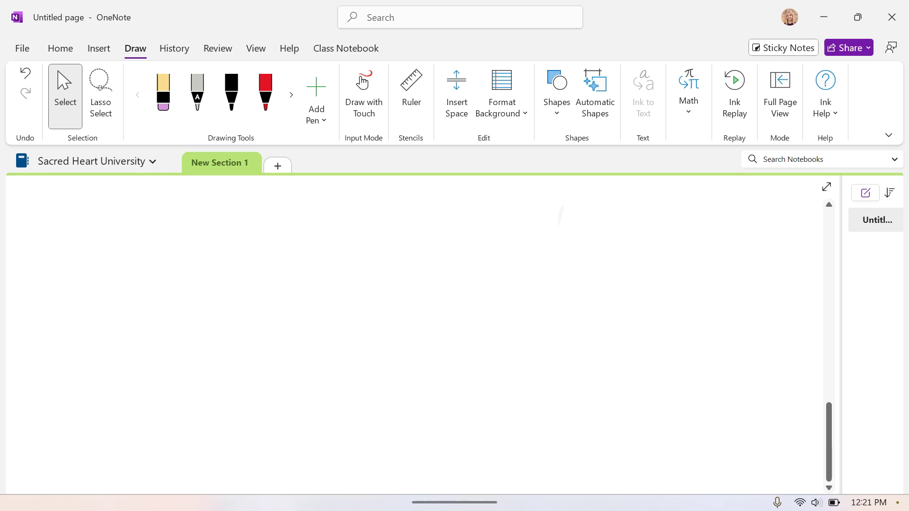
{"action": "scroll", "coordinate": [416, 331], "scroll_direction": "up", "scroll_amount": 10}
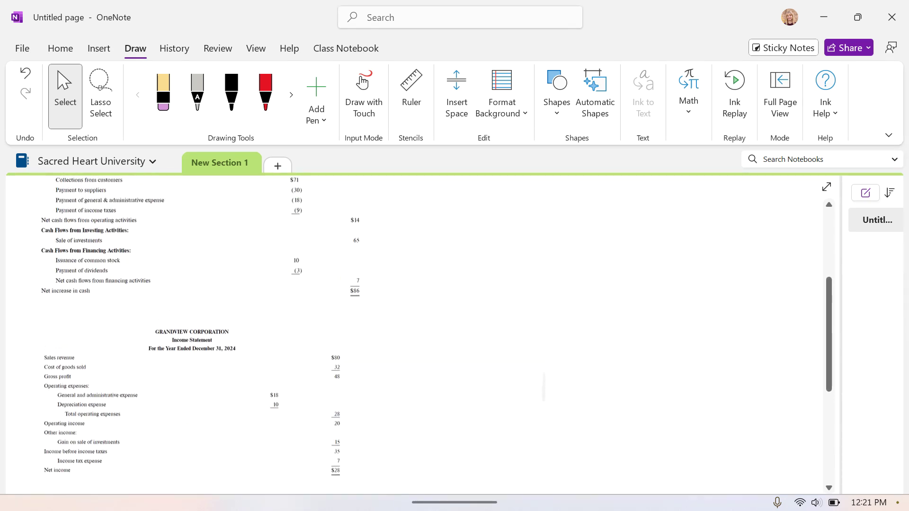
{"action": "scroll", "coordinate": [416, 331], "scroll_direction": "down", "scroll_amount": 10}
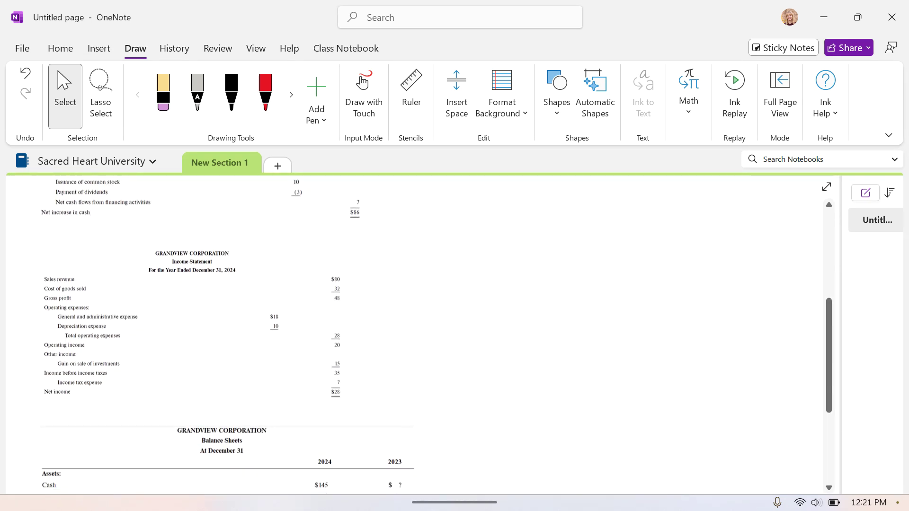
{"action": "scroll", "coordinate": [417, 331], "scroll_direction": "down", "scroll_amount": 4}
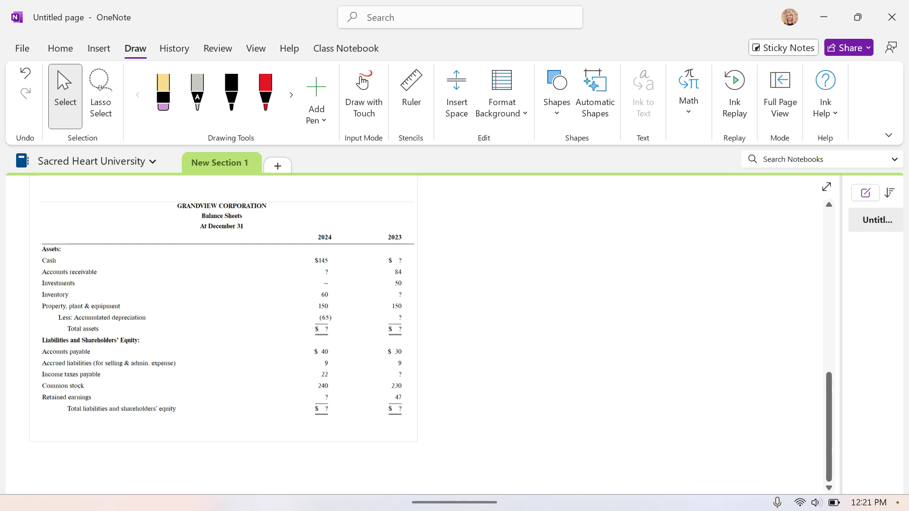
{"action": "left_click", "coordinate": [231, 94]}
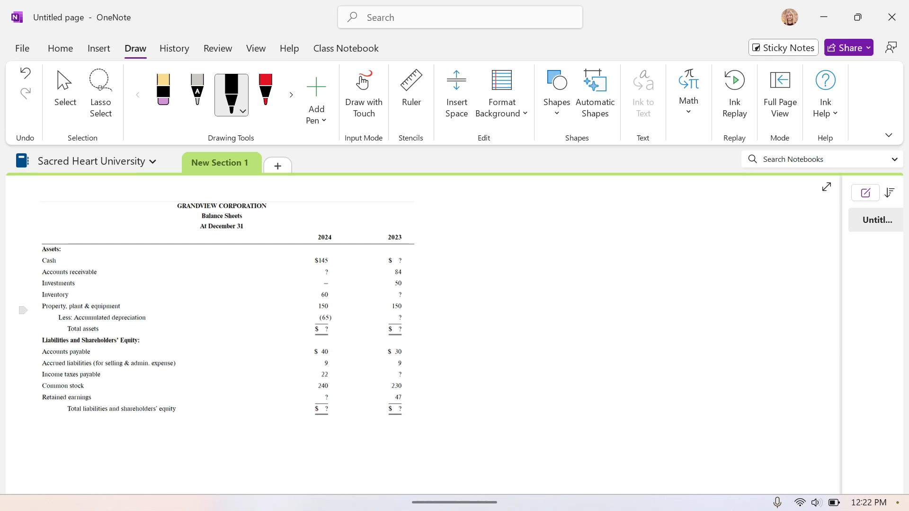
{"action": "left_click_drag", "start_coordinate": [485, 205], "coordinate": [485, 251]}
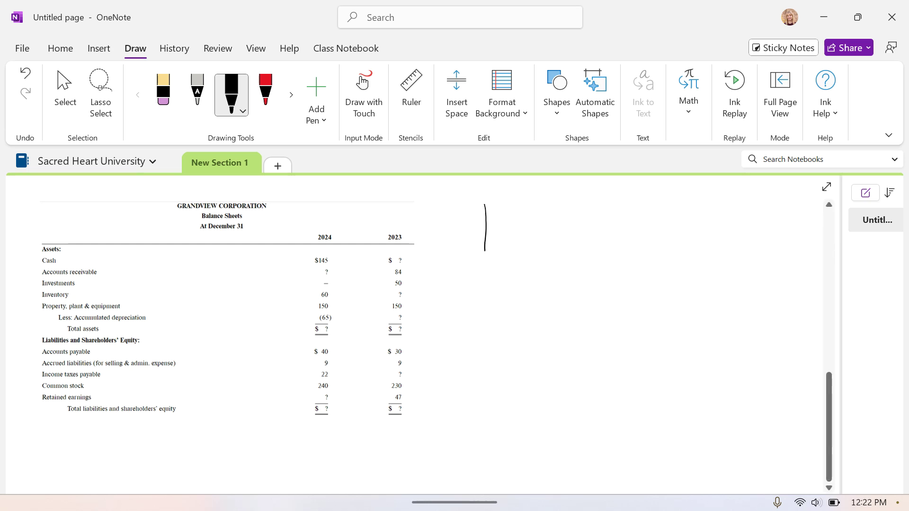
{"action": "mouse_move", "coordinate": [451, 204]}
{"action": "left_mouse_down"}
{"action": "mouse_move", "coordinate": [518, 203]}
{"action": "mouse_move", "coordinate": [475, 197]}
{"action": "mouse_move", "coordinate": [490, 196]}
{"action": "left_mouse_up"}
{"action": "left_click_drag", "start_coordinate": [500, 184], "coordinate": [505, 201]}
{"action": "left_click_drag", "start_coordinate": [451, 246], "coordinate": [531, 241]}
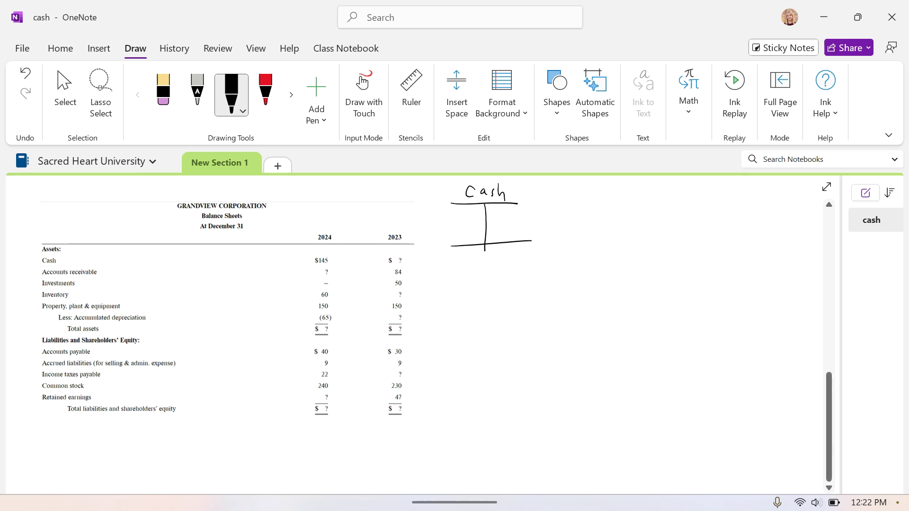
- Draw an empty oval for the opening balance in the Cash T-account and write the ending balance 145 below its line
{"action": "mouse_move", "coordinate": [467, 206]}
{"action": "left_mouse_down"}
{"action": "mouse_move", "coordinate": [455, 217]}
{"action": "mouse_move", "coordinate": [460, 207]}
{"action": "left_mouse_up"}
{"action": "mouse_move", "coordinate": [455, 254]}
{"action": "left_mouse_down"}
{"action": "mouse_move", "coordinate": [455, 267]}
{"action": "mouse_move", "coordinate": [467, 260]}
{"action": "left_mouse_up"}
{"action": "left_click_drag", "start_coordinate": [467, 254], "coordinate": [470, 262]}
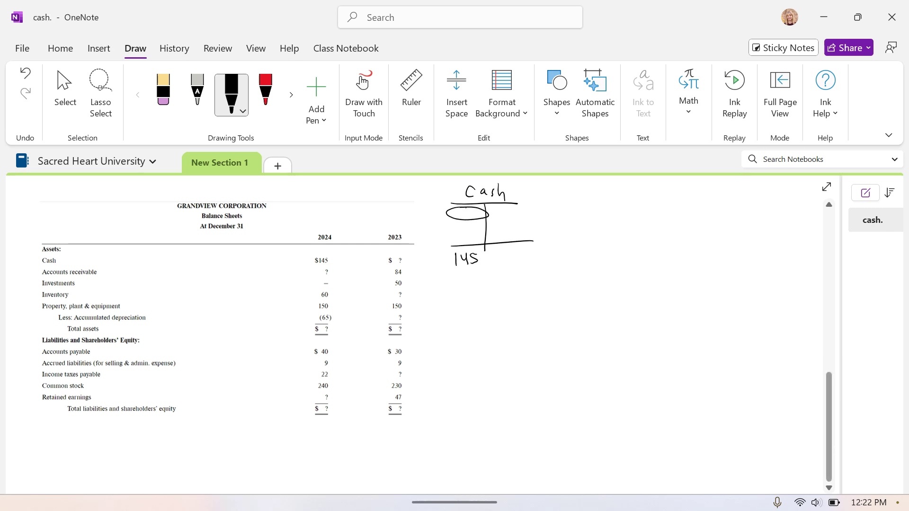
- Look up the net increase in cash in the Statement of Cash Flows and write 86 on the debit side of the Cash T-account
{"action": "left_click", "coordinate": [64, 95]}
{"action": "scroll", "coordinate": [416, 332], "scroll_direction": "up", "scroll_amount": 2}
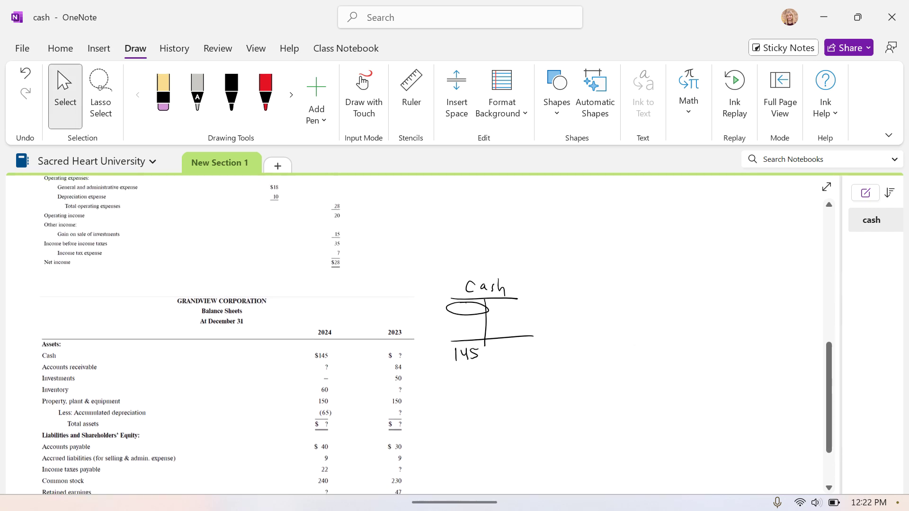
{"action": "left_click", "coordinate": [231, 94]}
{"action": "left_click", "coordinate": [65, 94]}
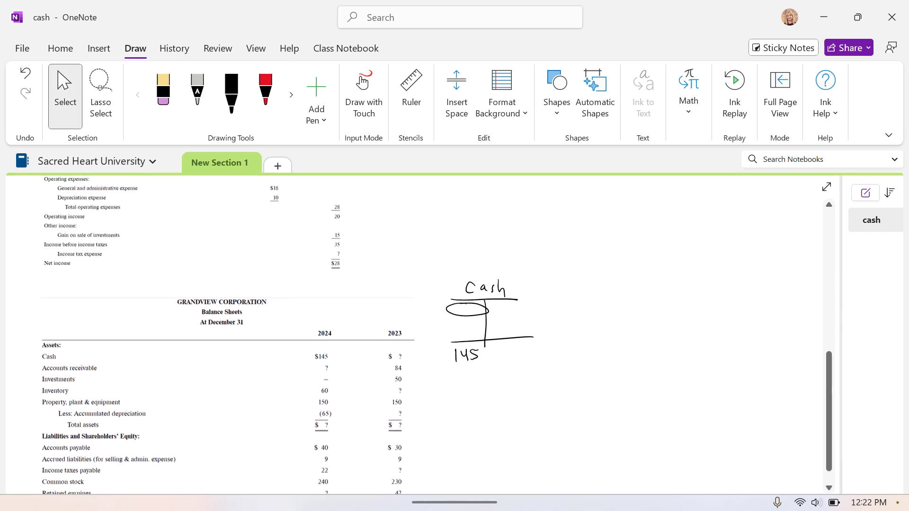
{"action": "scroll", "coordinate": [426, 331], "scroll_direction": "up", "scroll_amount": 1}
{"action": "scroll", "coordinate": [612, 225], "scroll_direction": "up", "scroll_amount": 6}
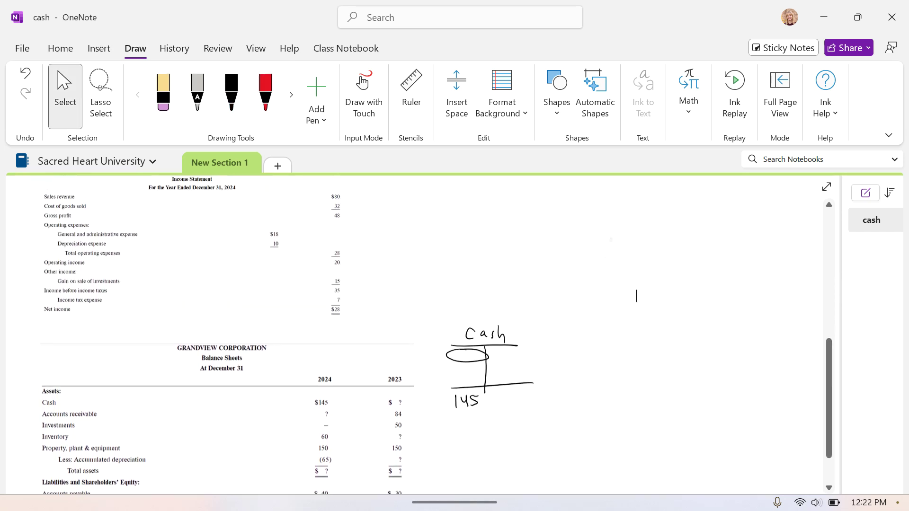
{"action": "scroll", "coordinate": [426, 332], "scroll_direction": "down", "scroll_amount": 1}
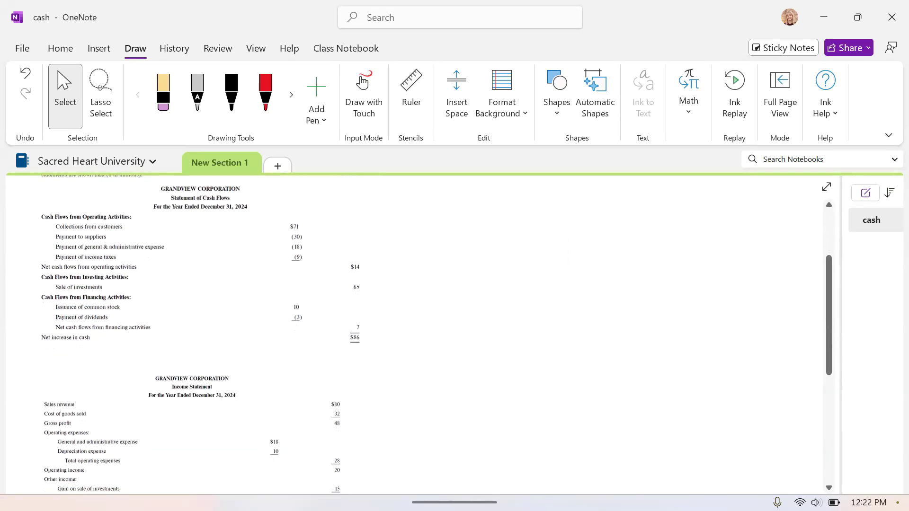
{"action": "left_click", "coordinate": [232, 95]}
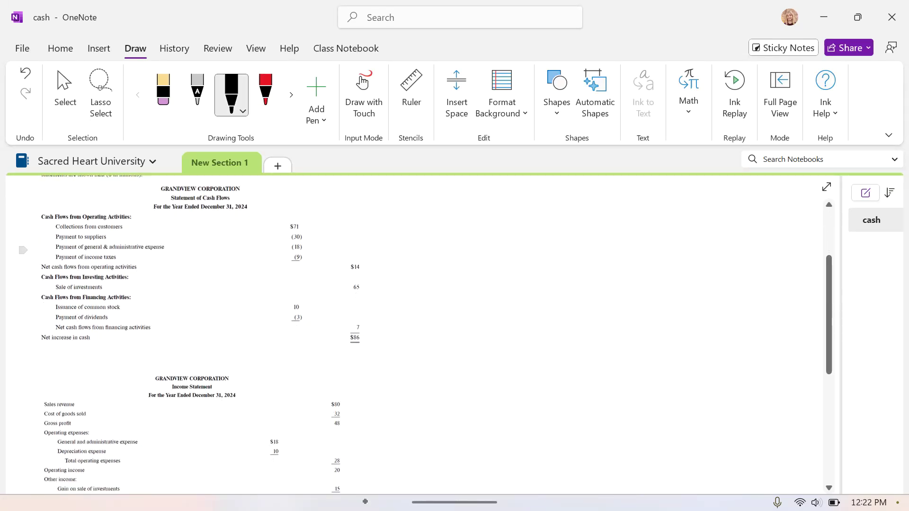
{"action": "left_click", "coordinate": [65, 95]}
{"action": "scroll", "coordinate": [425, 331], "scroll_direction": "down", "scroll_amount": 7}
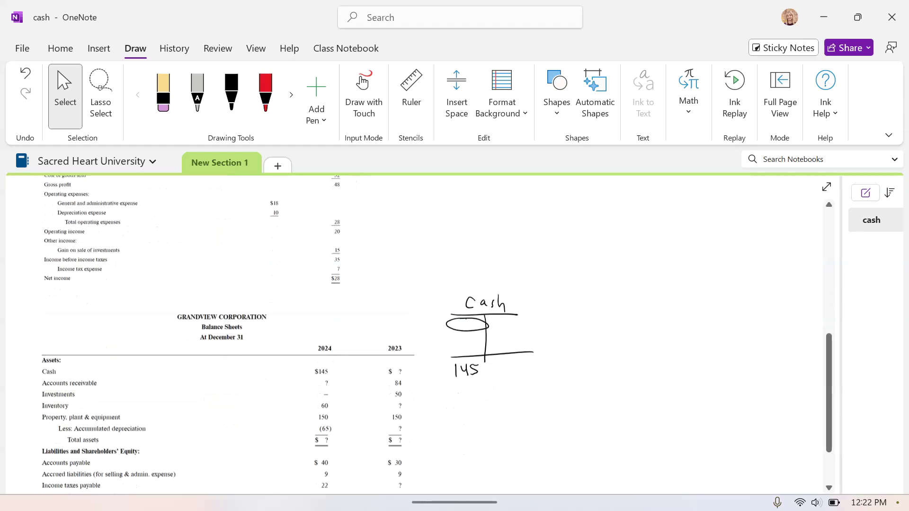
{"action": "left_click", "coordinate": [232, 95]}
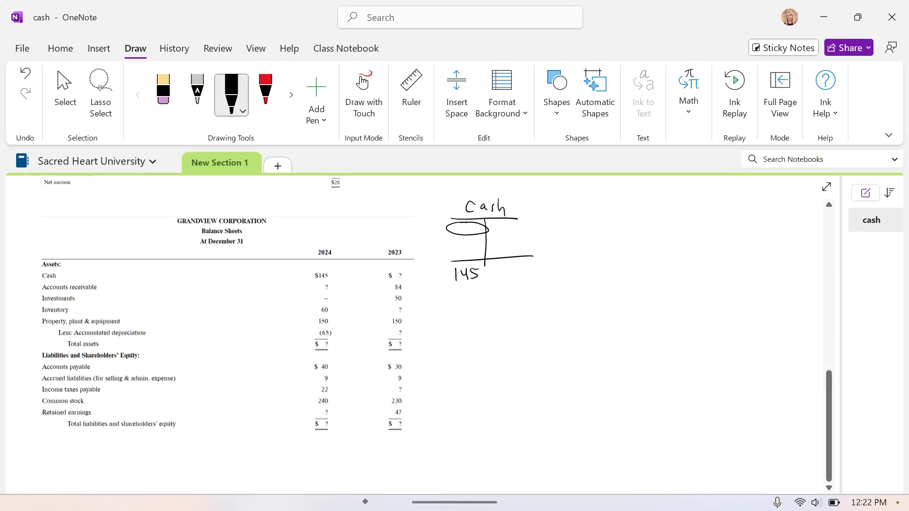
{"action": "mouse_move", "coordinate": [465, 240]}
{"action": "left_mouse_down"}
{"action": "mouse_move", "coordinate": [463, 250]}
{"action": "mouse_move", "coordinate": [469, 246]}
{"action": "left_mouse_up"}
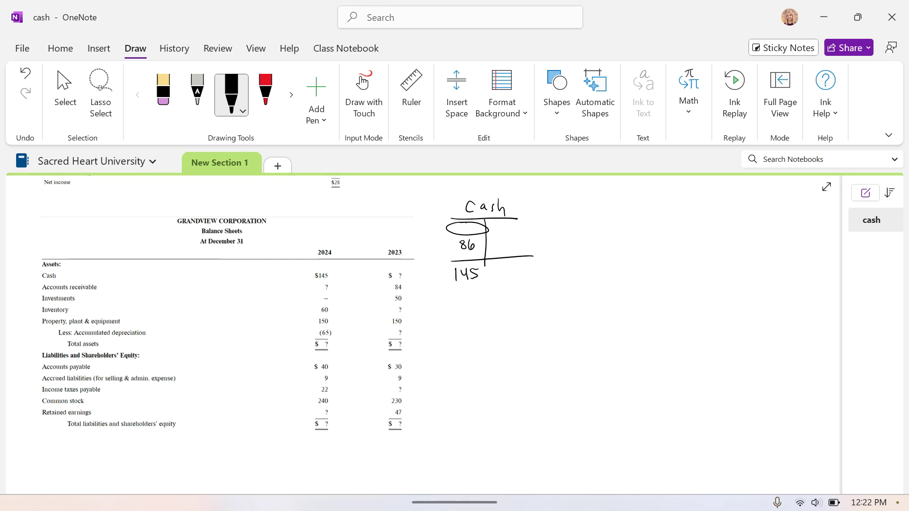
- Write 59 in the Cash T-account's oval and beside the missing 2023 Cash figure on the balance sheet
{"action": "mouse_move", "coordinate": [467, 225]}
{"action": "left_mouse_down"}
{"action": "mouse_move", "coordinate": [458, 231]}
{"action": "mouse_move", "coordinate": [470, 232]}
{"action": "left_mouse_up"}
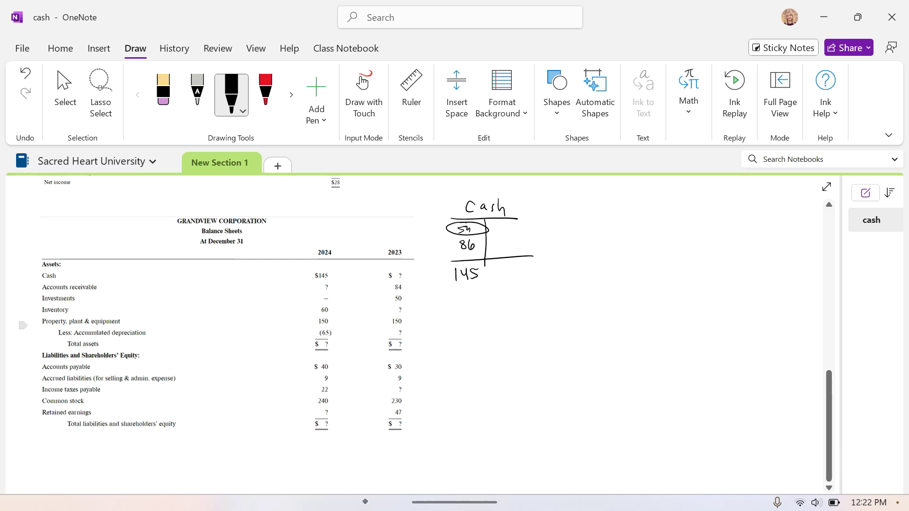
{"action": "mouse_move", "coordinate": [416, 271]}
{"action": "left_mouse_down"}
{"action": "mouse_move", "coordinate": [410, 280]}
{"action": "mouse_move", "coordinate": [421, 280]}
{"action": "left_mouse_up"}
- Draw a second T-account headed "Inv." with an empty oval for the opening balance and 60 as the ending balance
{"action": "left_click_drag", "start_coordinate": [608, 219], "coordinate": [615, 297]}
{"action": "left_click_drag", "start_coordinate": [559, 220], "coordinate": [655, 219]}
{"action": "mouse_move", "coordinate": [589, 193]}
{"action": "left_mouse_down"}
{"action": "mouse_move", "coordinate": [592, 210]}
{"action": "mouse_move", "coordinate": [619, 200]}
{"action": "mouse_move", "coordinate": [554, 235]}
{"action": "mouse_move", "coordinate": [609, 224]}
{"action": "left_mouse_up"}
{"action": "left_click", "coordinate": [622, 206]}
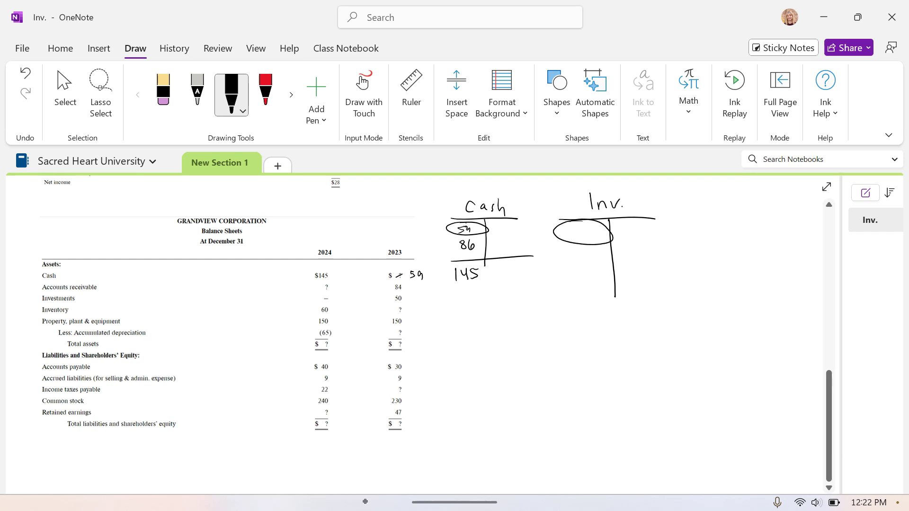
{"action": "left_click_drag", "start_coordinate": [561, 297], "coordinate": [669, 293]}
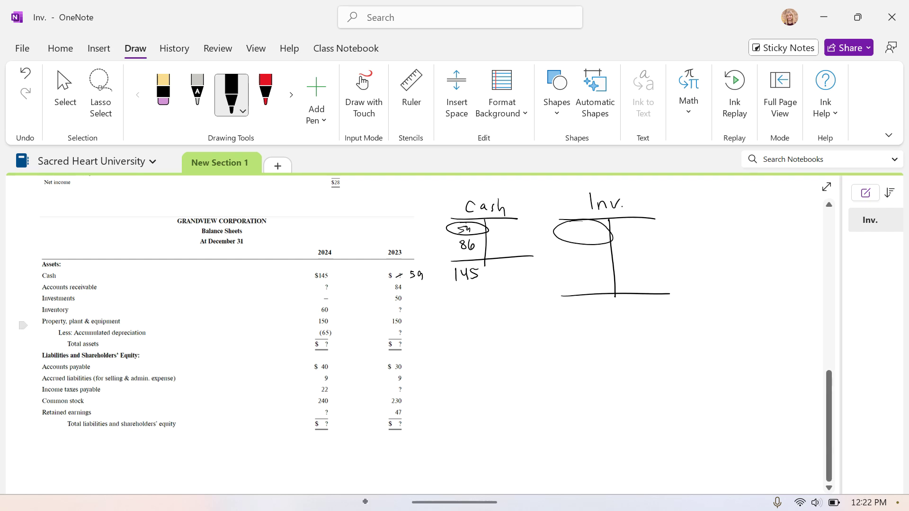
{"action": "mouse_move", "coordinate": [585, 302]}
{"action": "left_mouse_down"}
{"action": "mouse_move", "coordinate": [580, 309]}
{"action": "mouse_move", "coordinate": [594, 303]}
{"action": "left_mouse_up"}
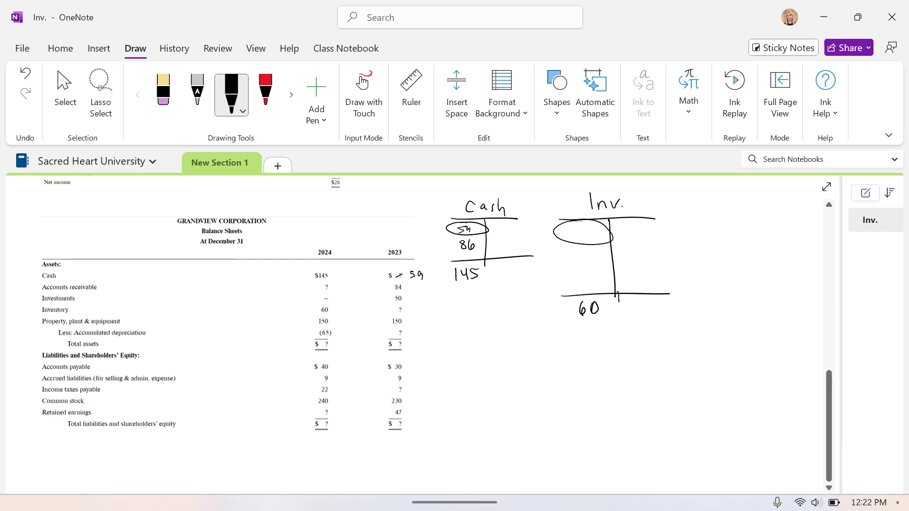
- Sketch a vertical roll-forward beside the Inv. T-account with "beg." and an empty box, "end" with 60, and a wavy divider
{"action": "mouse_move", "coordinate": [693, 197]}
{"action": "left_mouse_down"}
{"action": "mouse_move", "coordinate": [696, 209]}
{"action": "mouse_move", "coordinate": [713, 205]}
{"action": "mouse_move", "coordinate": [710, 221]}
{"action": "left_mouse_up"}
{"action": "left_click", "coordinate": [722, 208]}
{"action": "mouse_move", "coordinate": [748, 210]}
{"action": "left_mouse_down"}
{"action": "mouse_move", "coordinate": [798, 208]}
{"action": "mouse_move", "coordinate": [747, 211]}
{"action": "left_mouse_up"}
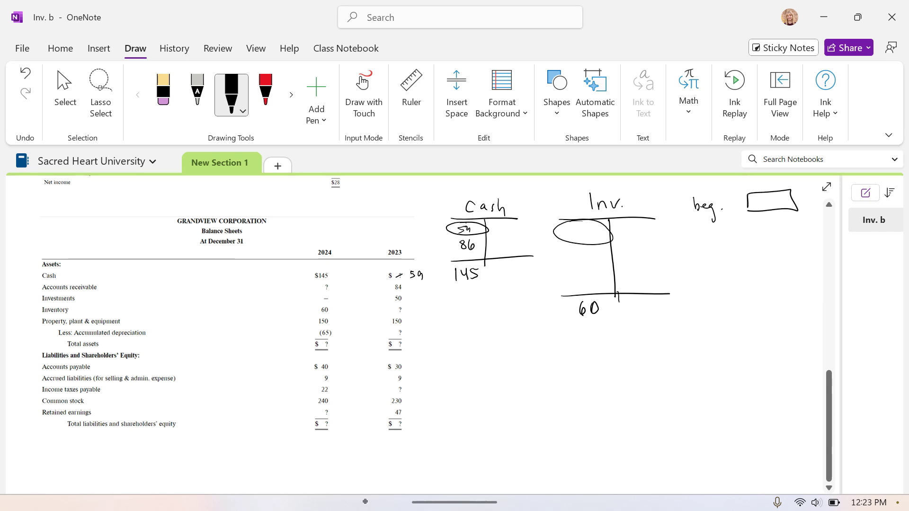
{"action": "mouse_move", "coordinate": [712, 280]}
{"action": "left_mouse_down"}
{"action": "mouse_move", "coordinate": [729, 286]}
{"action": "mouse_move", "coordinate": [741, 273]}
{"action": "mouse_move", "coordinate": [807, 268]}
{"action": "left_mouse_up"}
{"action": "left_click_drag", "start_coordinate": [770, 276], "coordinate": [771, 283]}
{"action": "left_click_drag", "start_coordinate": [787, 278], "coordinate": [785, 278]}
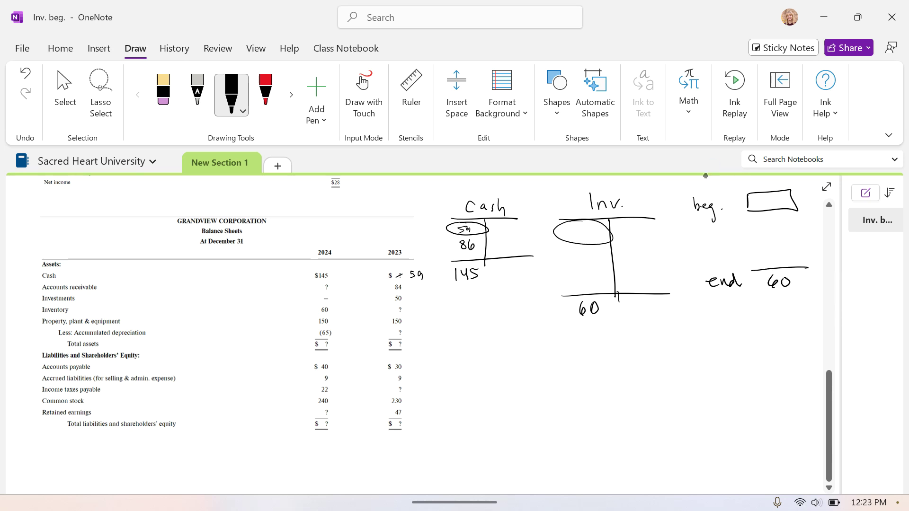
{"action": "left_click_drag", "start_coordinate": [682, 188], "coordinate": [699, 305]}
- Look up the payment to suppliers in the Statement of Cash Flows and write 30 on the debit side of the Inv. T-account
{"action": "scroll", "coordinate": [421, 332], "scroll_direction": "up", "scroll_amount": 6}
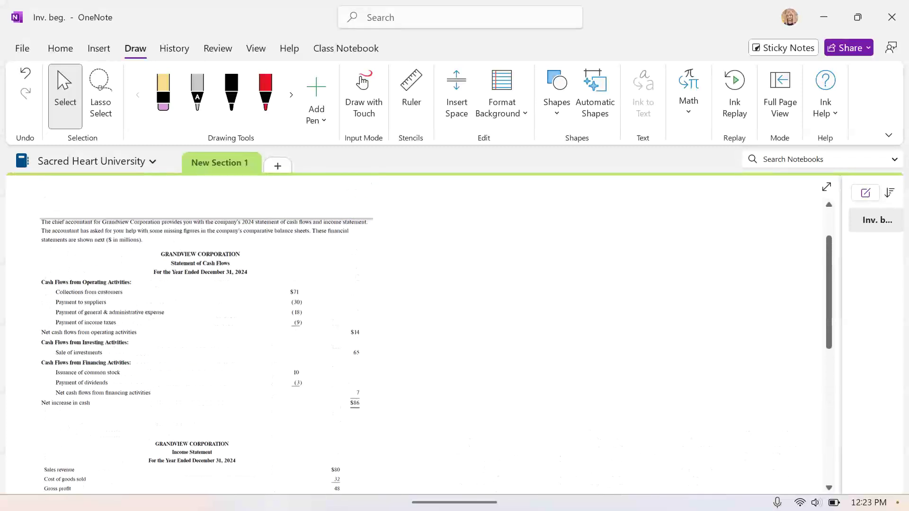
{"action": "scroll", "coordinate": [421, 331], "scroll_direction": "down", "scroll_amount": 1}
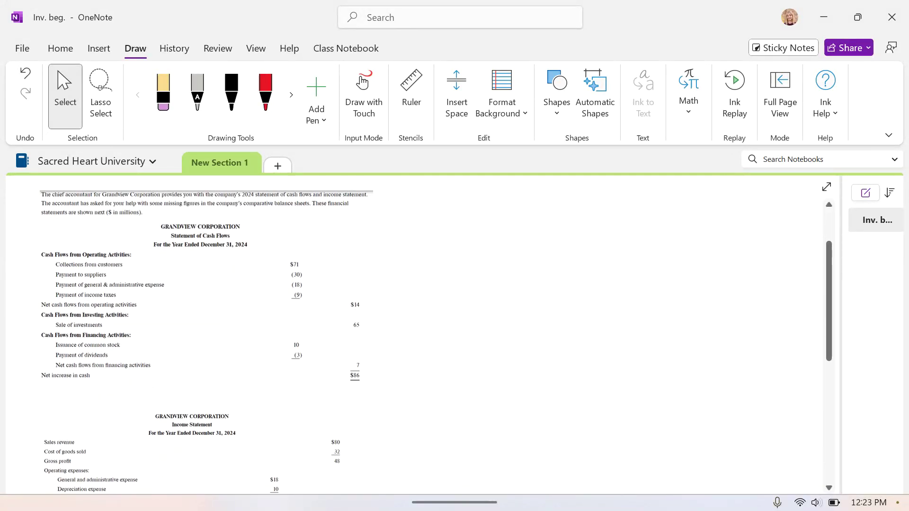
{"action": "left_click", "coordinate": [231, 92]}
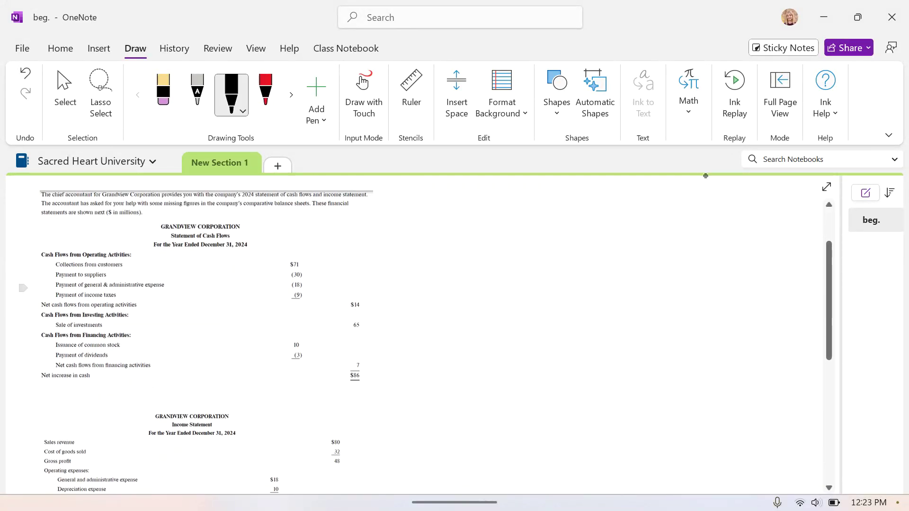
{"action": "scroll", "coordinate": [422, 335], "scroll_direction": "down", "scroll_amount": 6}
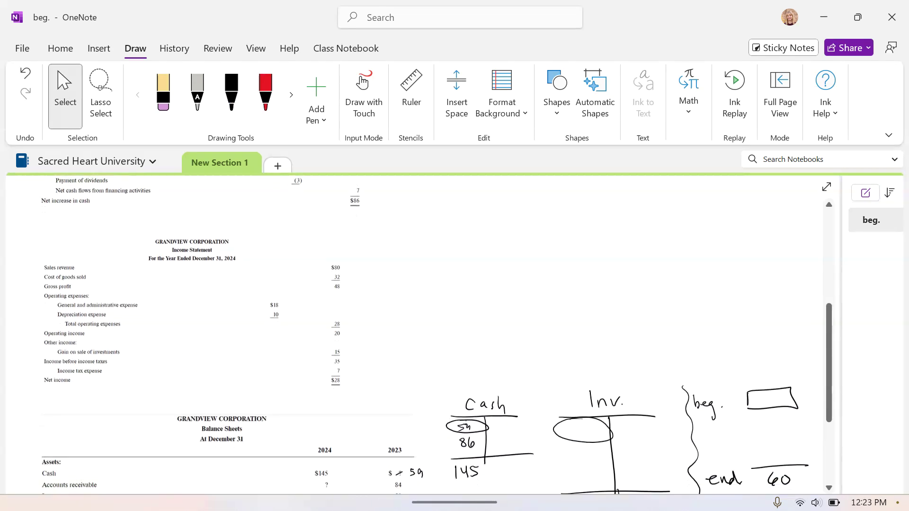
{"action": "left_click", "coordinate": [612, 341]}
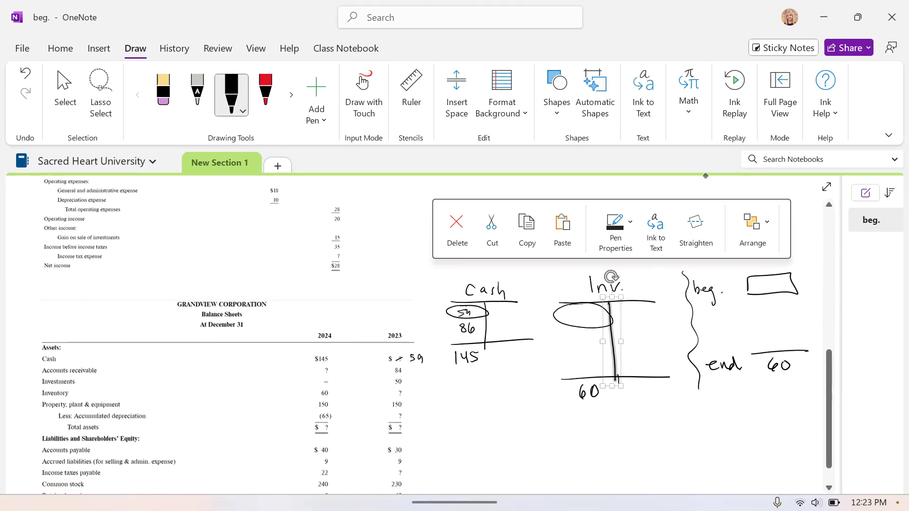
{"action": "left_click", "coordinate": [576, 333]}
{"action": "mouse_move", "coordinate": [576, 332]}
{"action": "left_mouse_down"}
{"action": "mouse_move", "coordinate": [585, 337]}
{"action": "mouse_move", "coordinate": [576, 342]}
{"action": "mouse_move", "coordinate": [592, 331]}
{"action": "left_mouse_up"}
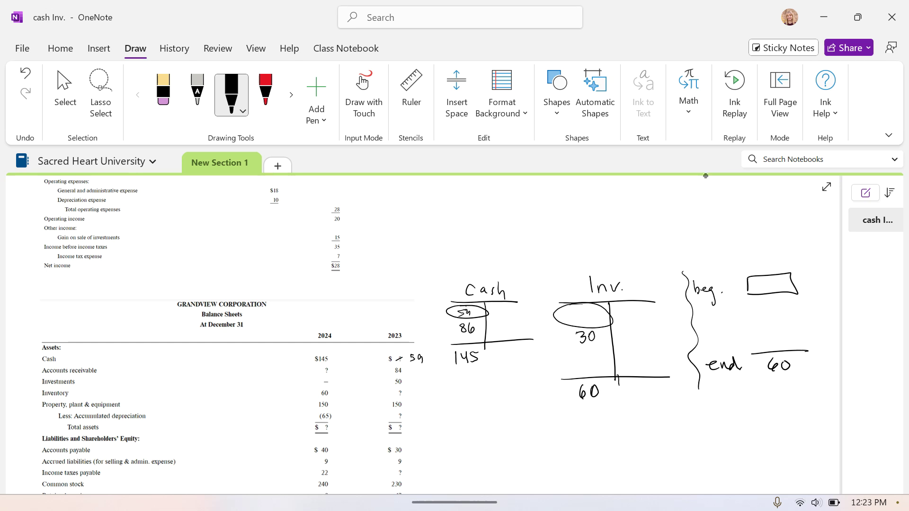
- Label the Inv. T-account's 60 balance "end" and write 10 below the 30 on the debit side
{"action": "left_click_drag", "start_coordinate": [534, 396], "coordinate": [557, 400]}
{"action": "left_click_drag", "start_coordinate": [558, 396], "coordinate": [560, 400]}
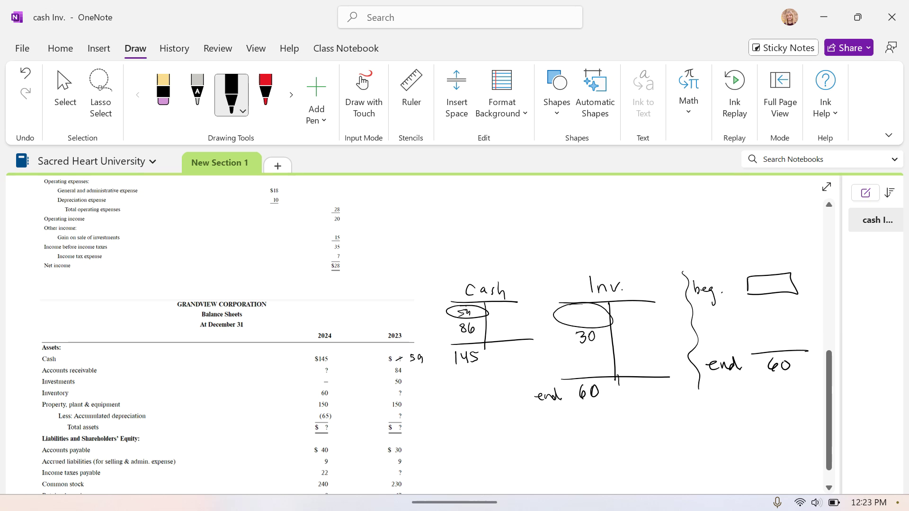
{"action": "mouse_move", "coordinate": [582, 349]}
{"action": "left_mouse_down"}
{"action": "mouse_move", "coordinate": [581, 361]}
{"action": "mouse_move", "coordinate": [592, 349]}
{"action": "left_mouse_up"}
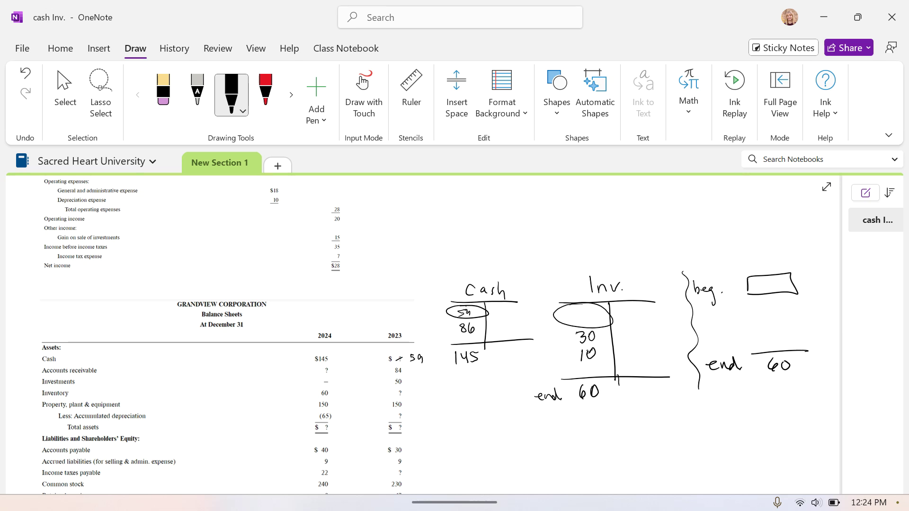
- Look up cost of goods sold in the Income Statement and write 32 on the credit side of the Inv. T-account
{"action": "left_click", "coordinate": [65, 95]}
{"action": "scroll", "coordinate": [425, 331], "scroll_direction": "up", "scroll_amount": 2}
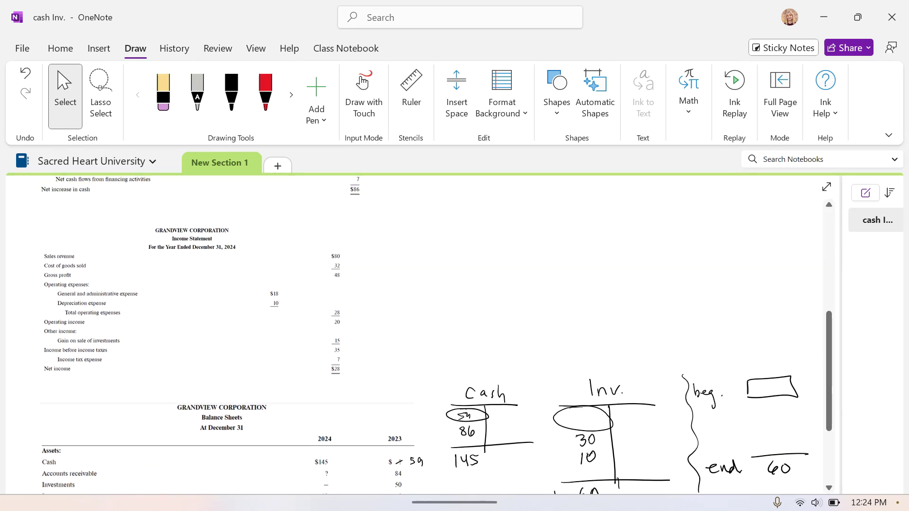
{"action": "left_click", "coordinate": [231, 93]}
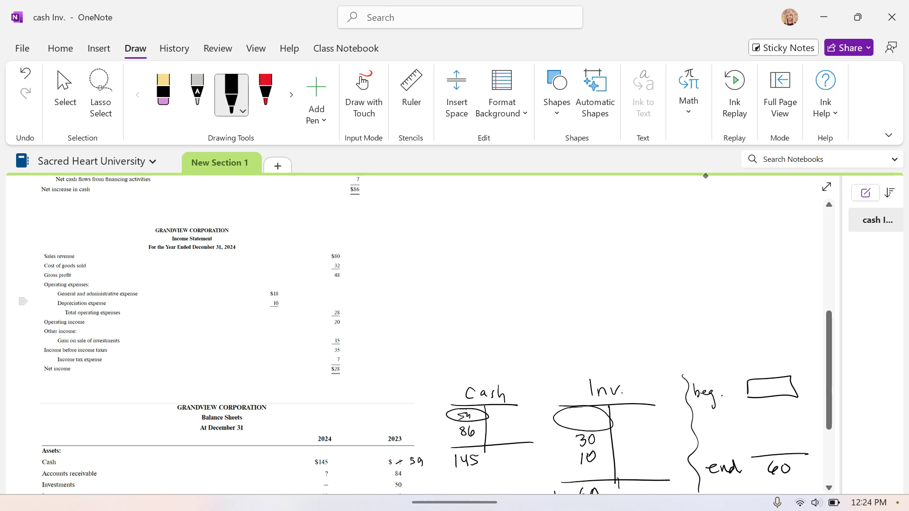
{"action": "left_click", "coordinate": [65, 95]}
{"action": "scroll", "coordinate": [426, 332], "scroll_direction": "down", "scroll_amount": 2}
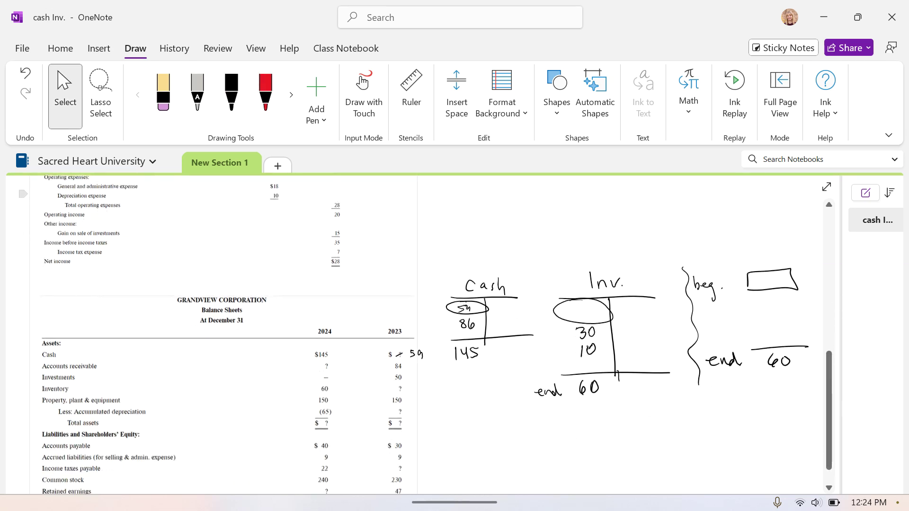
{"action": "left_click", "coordinate": [583, 311]}
{"action": "left_click", "coordinate": [231, 92]}
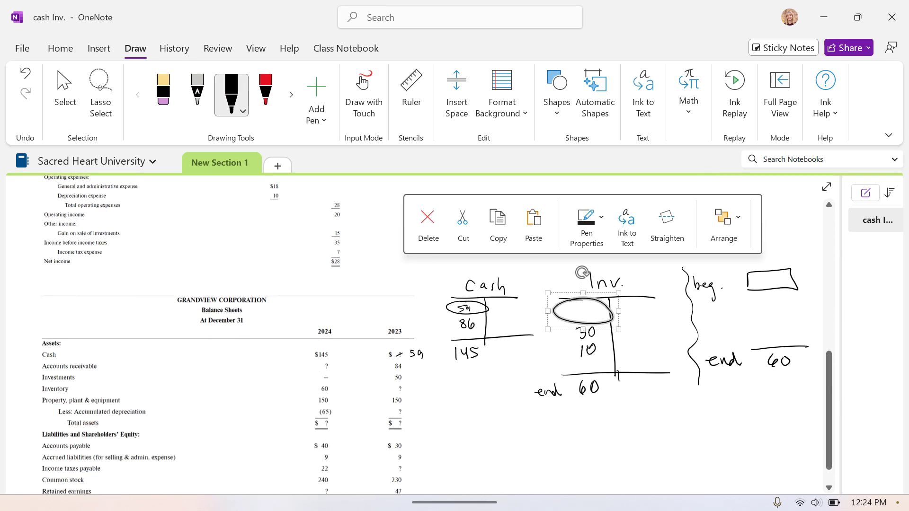
{"action": "left_click", "coordinate": [64, 94]}
{"action": "left_click", "coordinate": [231, 93]}
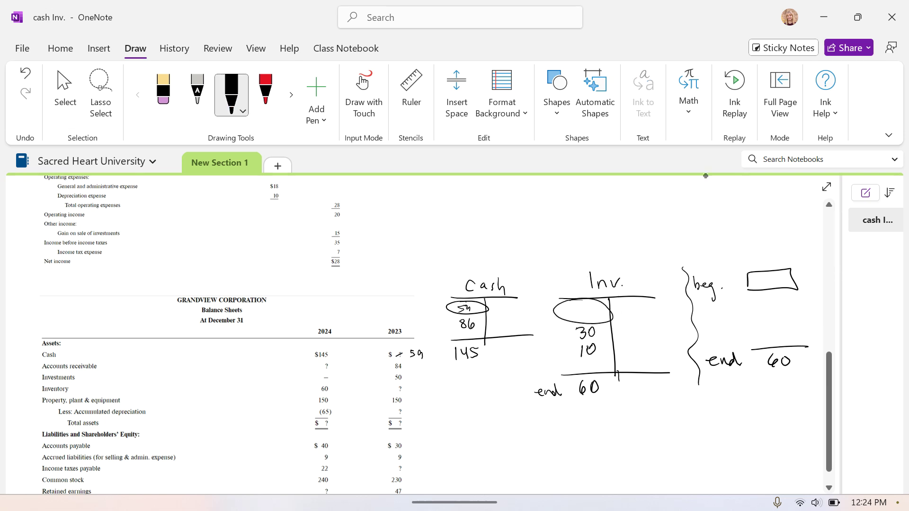
{"action": "mouse_move", "coordinate": [636, 324]}
{"action": "left_mouse_down"}
{"action": "mouse_move", "coordinate": [637, 334]}
{"action": "mouse_move", "coordinate": [655, 334]}
{"action": "left_mouse_up"}
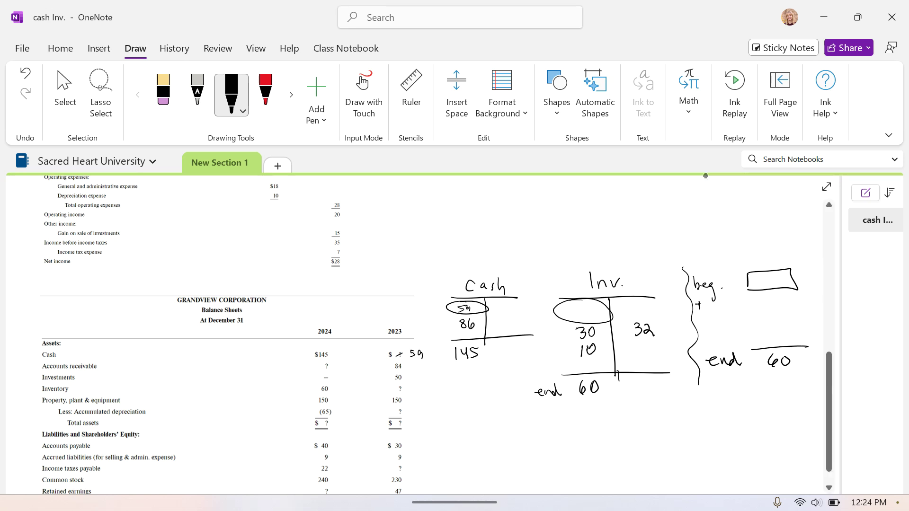
- Add the lines "+ cash purch" with 30 and "+ PA/P" with 10 below "beg." in the inventory roll-forward
{"action": "mouse_move", "coordinate": [709, 303]}
{"action": "left_mouse_down"}
{"action": "mouse_move", "coordinate": [724, 293]}
{"action": "mouse_move", "coordinate": [726, 305]}
{"action": "mouse_move", "coordinate": [734, 303]}
{"action": "mouse_move", "coordinate": [702, 318]}
{"action": "left_mouse_up"}
{"action": "left_click_drag", "start_coordinate": [699, 315], "coordinate": [700, 320]}
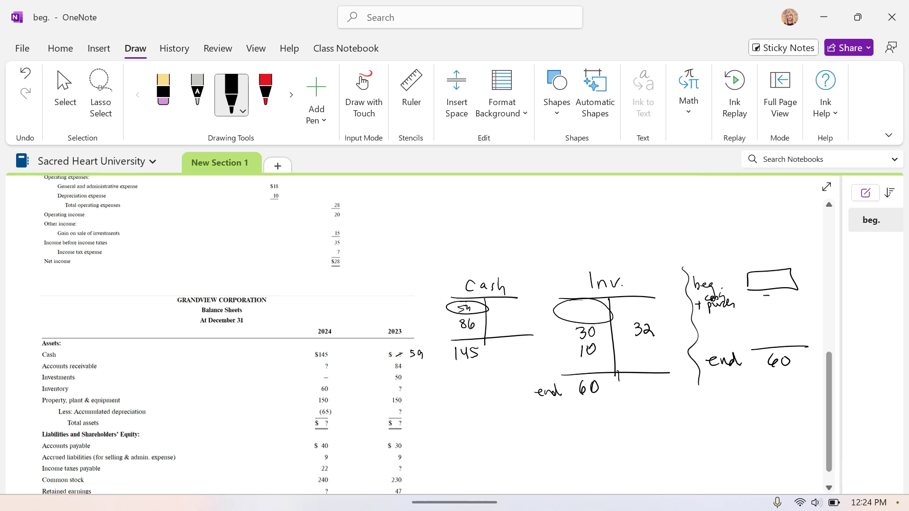
{"action": "left_click_drag", "start_coordinate": [764, 297], "coordinate": [766, 306]}
{"action": "left_click_drag", "start_coordinate": [775, 298], "coordinate": [783, 303]}
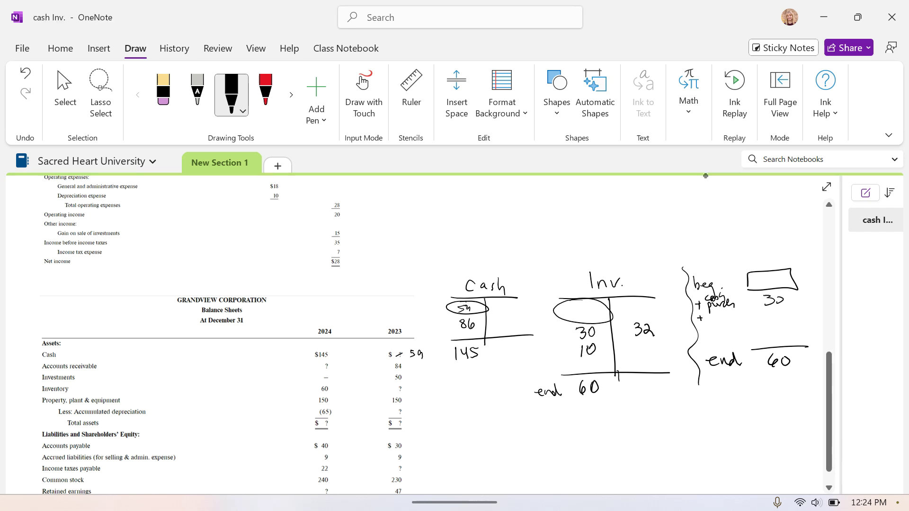
{"action": "mouse_move", "coordinate": [710, 314]}
{"action": "left_mouse_down"}
{"action": "mouse_move", "coordinate": [711, 324]}
{"action": "mouse_move", "coordinate": [721, 313]}
{"action": "mouse_move", "coordinate": [725, 322]}
{"action": "left_mouse_up"}
{"action": "left_click_drag", "start_coordinate": [730, 308], "coordinate": [733, 320]}
{"action": "left_click_drag", "start_coordinate": [734, 312], "coordinate": [771, 320]}
{"action": "left_click_drag", "start_coordinate": [779, 313], "coordinate": [778, 313]}
- Add a "- cogs" line with (32) above the ending balance in the inventory roll-forward
{"action": "left_click_drag", "start_coordinate": [699, 337], "coordinate": [712, 342]}
{"action": "mouse_move", "coordinate": [723, 334]}
{"action": "left_mouse_down"}
{"action": "mouse_move", "coordinate": [730, 347]}
{"action": "mouse_move", "coordinate": [761, 341]}
{"action": "left_mouse_up"}
{"action": "mouse_move", "coordinate": [769, 329]}
{"action": "left_mouse_down"}
{"action": "mouse_move", "coordinate": [771, 339]}
{"action": "mouse_move", "coordinate": [791, 342]}
{"action": "left_mouse_up"}
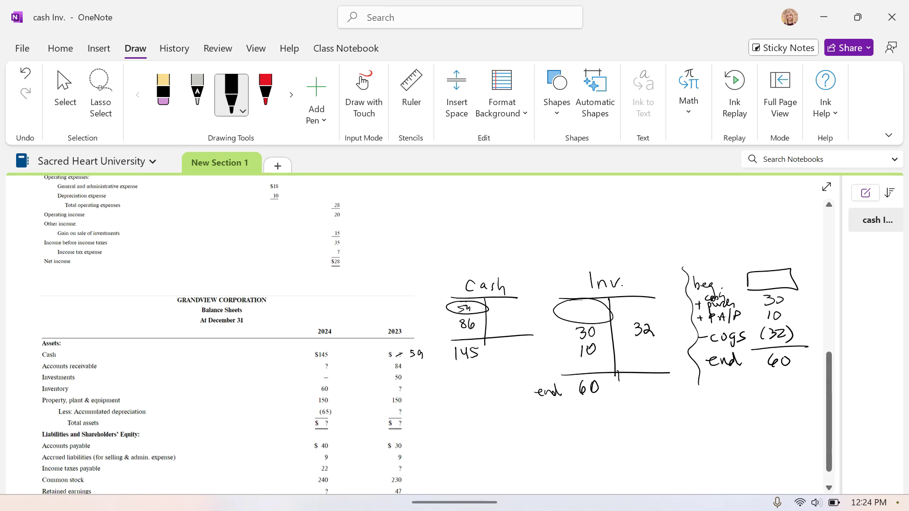
- Write 52 in the Inv. T-account's opening oval and beside the 2023 Inventory question mark on the balance sheet
{"action": "mouse_move", "coordinate": [577, 306]}
{"action": "left_mouse_down"}
{"action": "mouse_move", "coordinate": [575, 319]}
{"action": "mouse_move", "coordinate": [583, 304]}
{"action": "left_mouse_up"}
{"action": "left_click_drag", "start_coordinate": [587, 308], "coordinate": [595, 319]}
{"action": "left_click_drag", "start_coordinate": [397, 391], "coordinate": [427, 395]}
- Draw a T-account headed "A/D" with an empty box for the credit opening balance and 65 as the ending balance
{"action": "left_click_drag", "start_coordinate": [500, 422], "coordinate": [501, 468]}
{"action": "mouse_move", "coordinate": [468, 423]}
{"action": "left_mouse_down"}
{"action": "mouse_move", "coordinate": [539, 418]}
{"action": "mouse_move", "coordinate": [492, 412]}
{"action": "mouse_move", "coordinate": [506, 414]}
{"action": "left_mouse_up"}
{"action": "mouse_move", "coordinate": [508, 400]}
{"action": "left_mouse_down"}
{"action": "mouse_move", "coordinate": [517, 407]}
{"action": "mouse_move", "coordinate": [506, 440]}
{"action": "mouse_move", "coordinate": [532, 421]}
{"action": "mouse_move", "coordinate": [558, 439]}
{"action": "mouse_move", "coordinate": [506, 441]}
{"action": "left_mouse_up"}
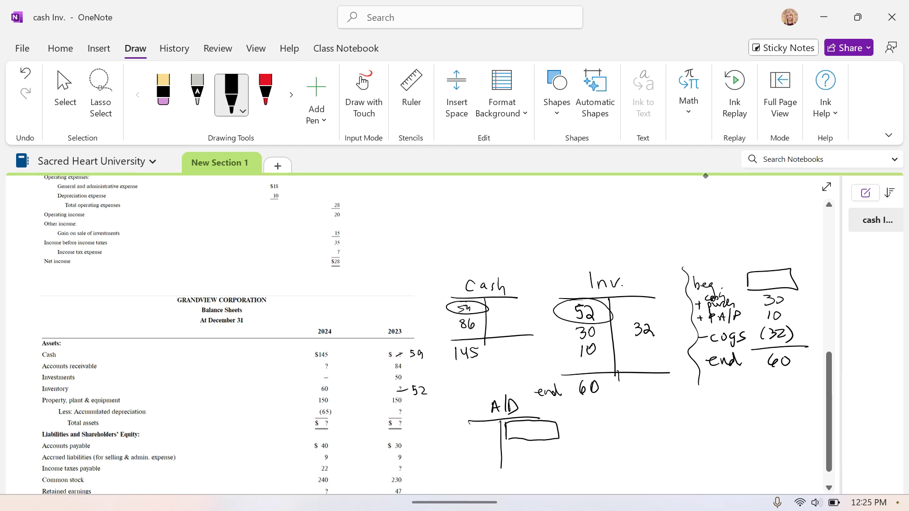
{"action": "left_click_drag", "start_coordinate": [467, 467], "coordinate": [577, 460]}
{"action": "left_click_drag", "start_coordinate": [526, 471], "coordinate": [531, 483]}
{"action": "mouse_move", "coordinate": [533, 470]}
{"action": "left_mouse_down"}
{"action": "mouse_move", "coordinate": [543, 469]}
{"action": "mouse_move", "coordinate": [502, 480]}
{"action": "left_mouse_up"}
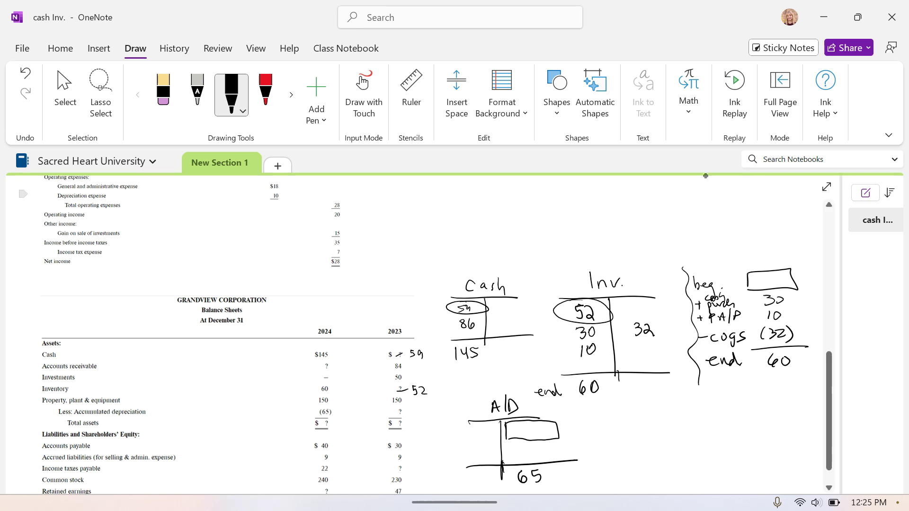
- Circle depreciation expense in the Income Statement and enter 10 and the opening balance 55 on the A/D T-account's credit side
{"action": "mouse_move", "coordinate": [282, 194]}
{"action": "left_mouse_down"}
{"action": "mouse_move", "coordinate": [264, 196]}
{"action": "mouse_move", "coordinate": [284, 193]}
{"action": "left_mouse_up"}
{"action": "left_click_drag", "start_coordinate": [521, 447], "coordinate": [521, 459]}
{"action": "mouse_move", "coordinate": [530, 446]}
{"action": "left_mouse_down"}
{"action": "mouse_move", "coordinate": [527, 455]}
{"action": "mouse_move", "coordinate": [530, 447]}
{"action": "left_mouse_up"}
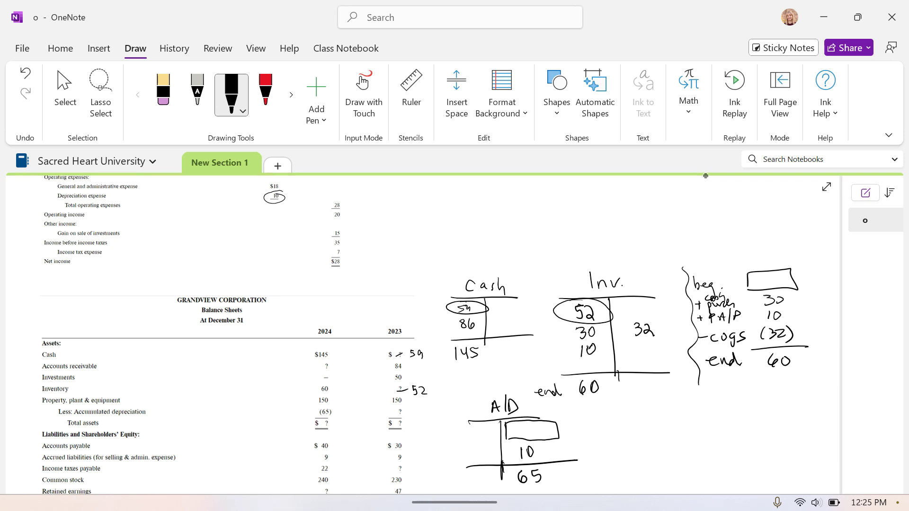
{"action": "left_click_drag", "start_coordinate": [520, 425], "coordinate": [519, 437]}
{"action": "left_click_drag", "start_coordinate": [521, 424], "coordinate": [529, 437]}
{"action": "left_click_drag", "start_coordinate": [531, 424], "coordinate": [537, 425]}
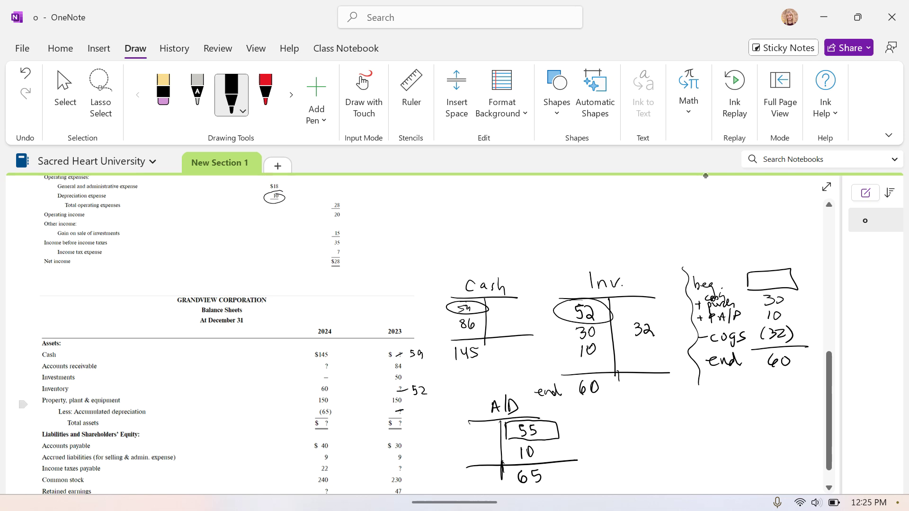
- Strike out the 2023 question marks and write 55 for accumulated depreciation and 340 for total assets
{"action": "left_click_drag", "start_coordinate": [396, 413], "coordinate": [403, 411]}
{"action": "left_click_drag", "start_coordinate": [409, 410], "coordinate": [417, 417]}
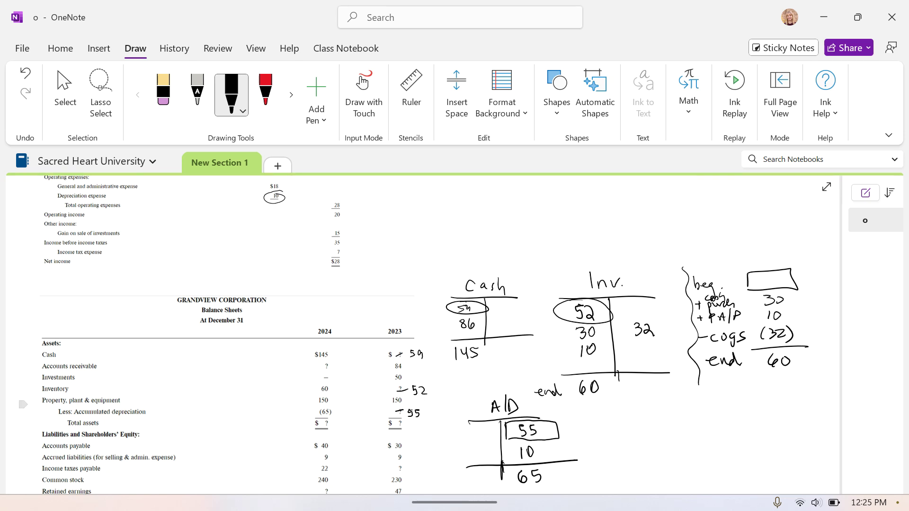
{"action": "left_click_drag", "start_coordinate": [396, 426], "coordinate": [424, 423]}
- Draw a T-account headed "ITP" with an empty box for the credit opening balance and 22 as the ending balance
{"action": "scroll", "coordinate": [423, 335], "scroll_direction": "down", "scroll_amount": 1}
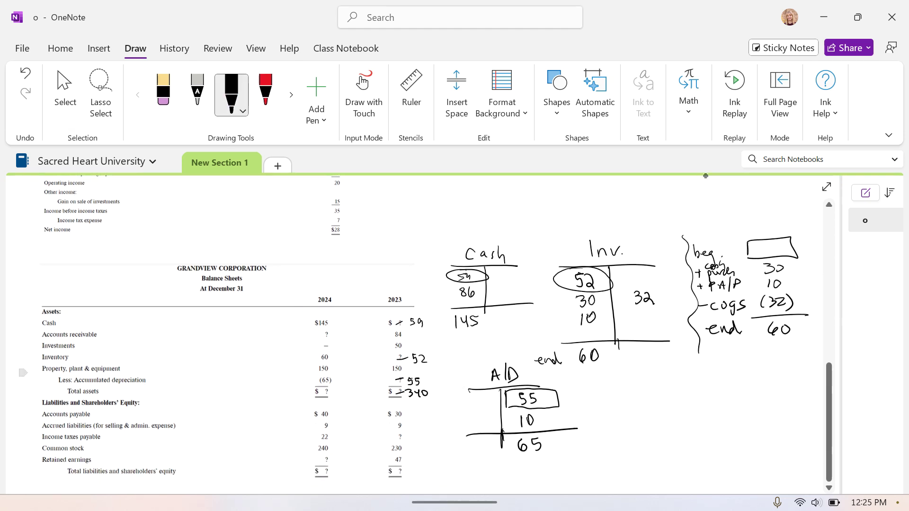
{"action": "left_click_drag", "start_coordinate": [674, 395], "coordinate": [676, 476]}
{"action": "left_click_drag", "start_coordinate": [628, 389], "coordinate": [724, 393]}
{"action": "left_click_drag", "start_coordinate": [660, 370], "coordinate": [660, 383]}
{"action": "mouse_move", "coordinate": [671, 370]}
{"action": "left_mouse_down"}
{"action": "mouse_move", "coordinate": [672, 381]}
{"action": "mouse_move", "coordinate": [678, 370]}
{"action": "left_mouse_up"}
{"action": "mouse_move", "coordinate": [682, 372]}
{"action": "left_mouse_down"}
{"action": "mouse_move", "coordinate": [682, 386]}
{"action": "mouse_move", "coordinate": [745, 414]}
{"action": "mouse_move", "coordinate": [685, 396]}
{"action": "left_mouse_up"}
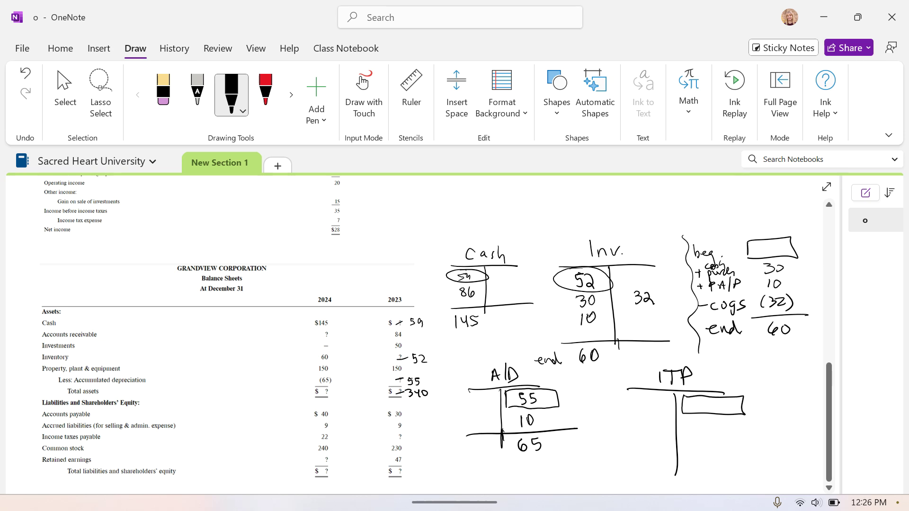
{"action": "left_click_drag", "start_coordinate": [632, 459], "coordinate": [735, 453]}
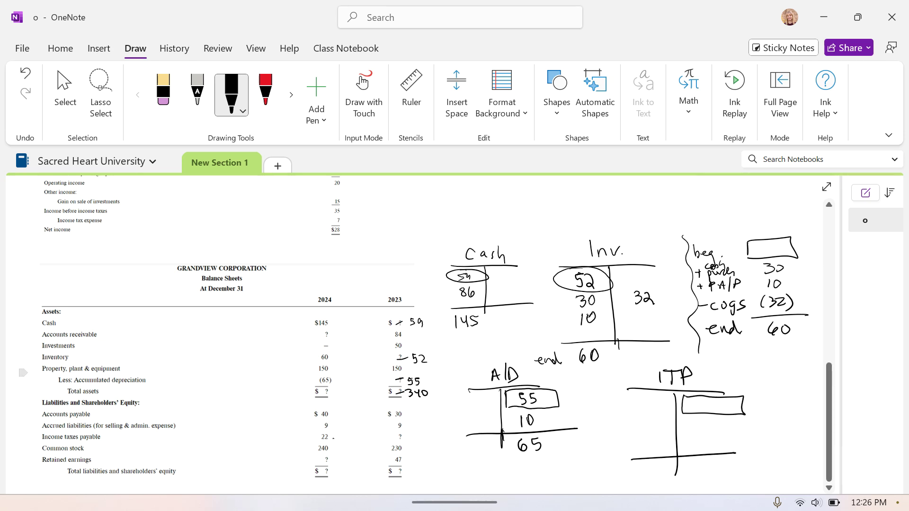
{"action": "left_click_drag", "start_coordinate": [698, 465], "coordinate": [724, 475]}
- Look up the payment of income taxes in the Statement of Cash Flows and write 9 on the ITP T-account's debit side
{"action": "left_click", "coordinate": [65, 95]}
{"action": "scroll", "coordinate": [426, 332], "scroll_direction": "up", "scroll_amount": 10}
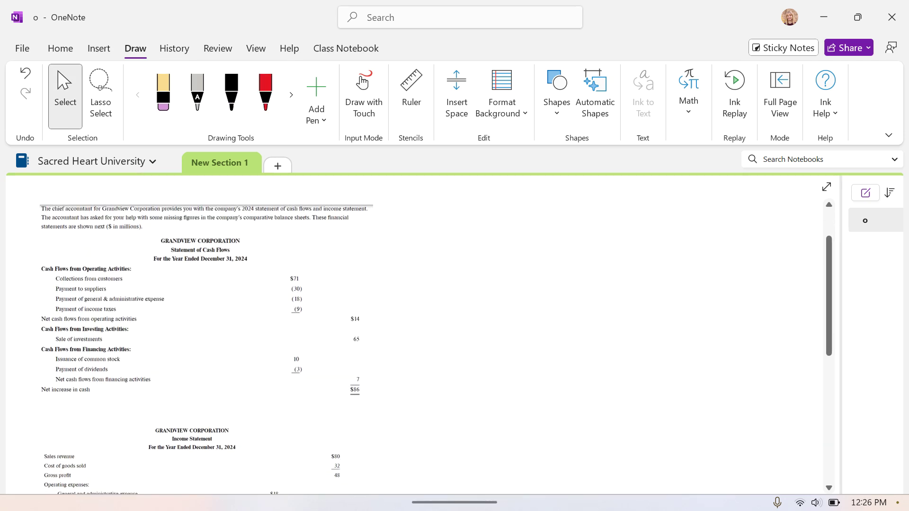
{"action": "left_click", "coordinate": [231, 93]}
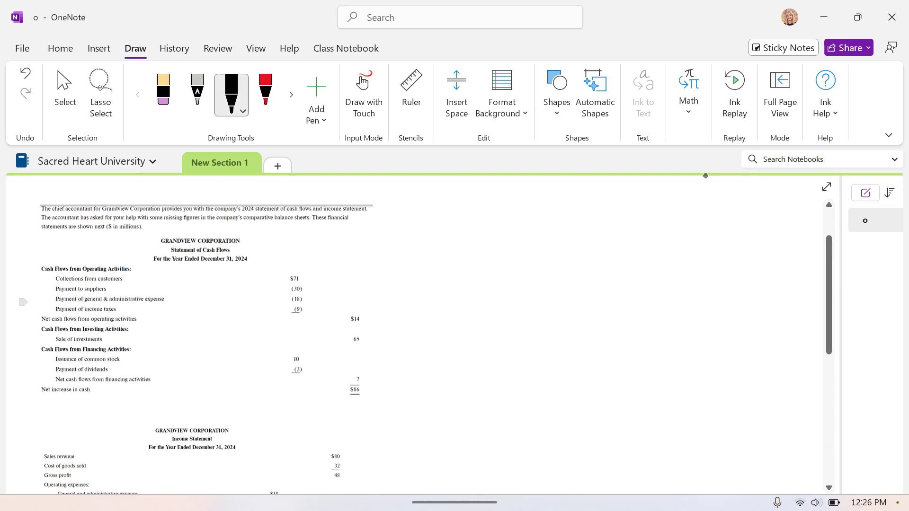
{"action": "left_click", "coordinate": [65, 95]}
{"action": "scroll", "coordinate": [425, 331], "scroll_direction": "down", "scroll_amount": 10}
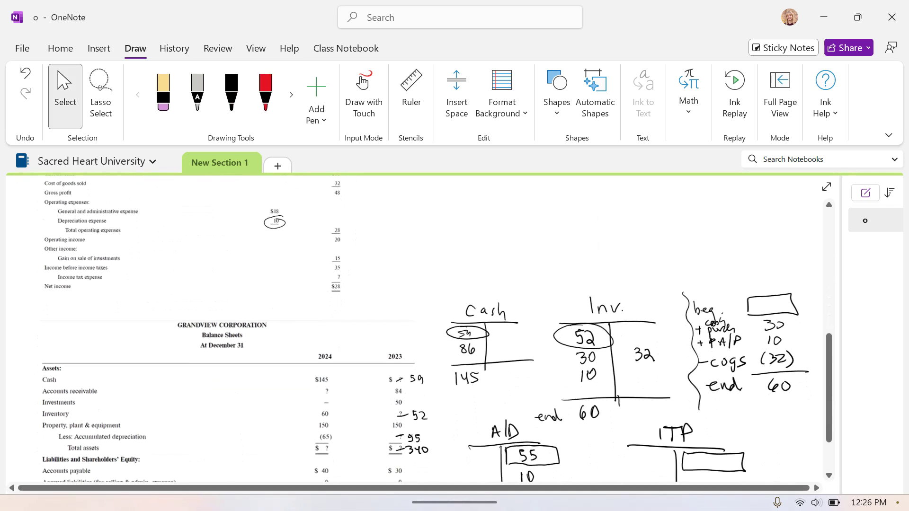
{"action": "left_click", "coordinate": [232, 92]}
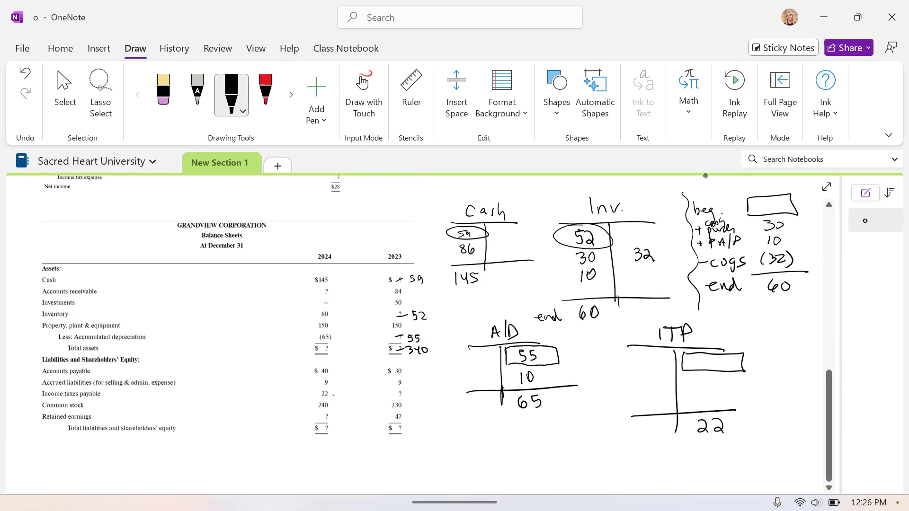
{"action": "left_click_drag", "start_coordinate": [659, 373], "coordinate": [657, 387]}
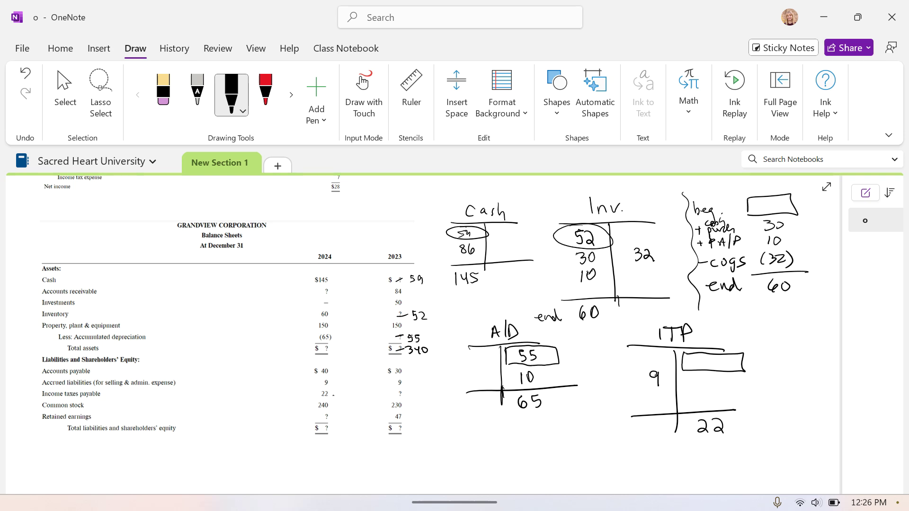
- Circle income tax expense in the Income Statement and write 7 on the credit side of the ITP T-account
{"action": "left_click", "coordinate": [65, 94]}
{"action": "scroll", "coordinate": [426, 331], "scroll_direction": "up", "scroll_amount": 3}
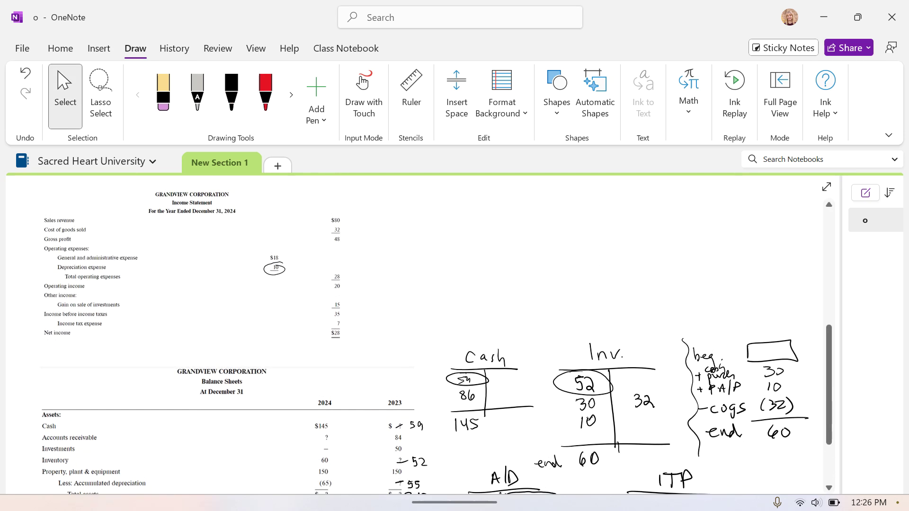
{"action": "left_click", "coordinate": [193, 265]}
{"action": "left_click", "coordinate": [231, 92]}
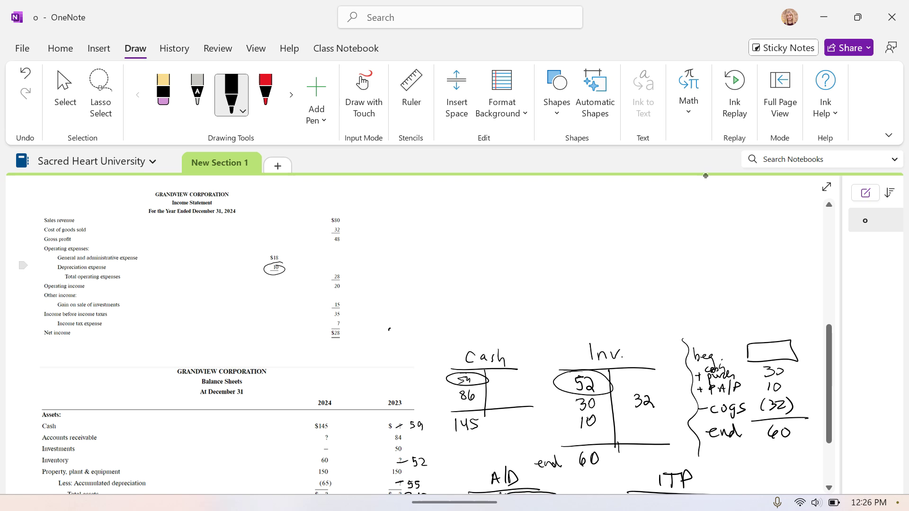
{"action": "left_click_drag", "start_coordinate": [337, 319], "coordinate": [339, 320]}
{"action": "scroll", "coordinate": [426, 331], "scroll_direction": "down", "scroll_amount": 3}
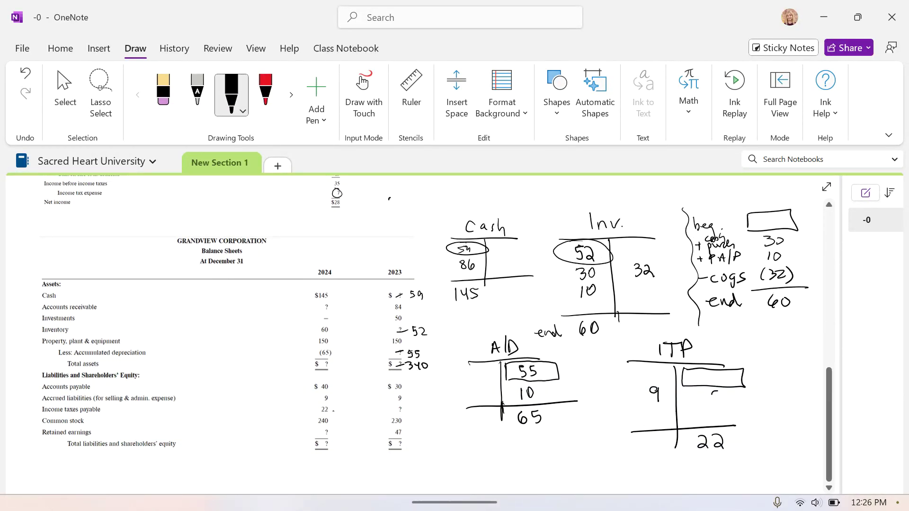
{"action": "left_click_drag", "start_coordinate": [712, 391], "coordinate": [717, 403]}
- Write 24 as the ITP opening balance and 2023 income taxes payable, and 340 as 2023 total liabilities and shareholders' equity
{"action": "left_click_drag", "start_coordinate": [702, 375], "coordinate": [722, 381]}
{"action": "left_click_drag", "start_coordinate": [720, 374], "coordinate": [719, 387]}
{"action": "left_click_drag", "start_coordinate": [397, 410], "coordinate": [424, 419]}
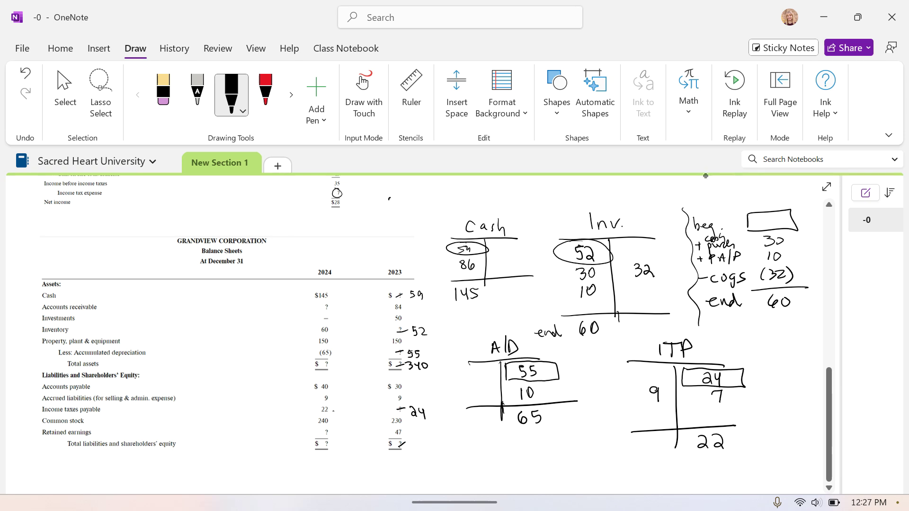
{"action": "mouse_move", "coordinate": [398, 447]}
{"action": "left_mouse_down"}
{"action": "mouse_move", "coordinate": [406, 441]}
{"action": "mouse_move", "coordinate": [416, 452]}
{"action": "mouse_move", "coordinate": [434, 443]}
{"action": "left_mouse_up"}
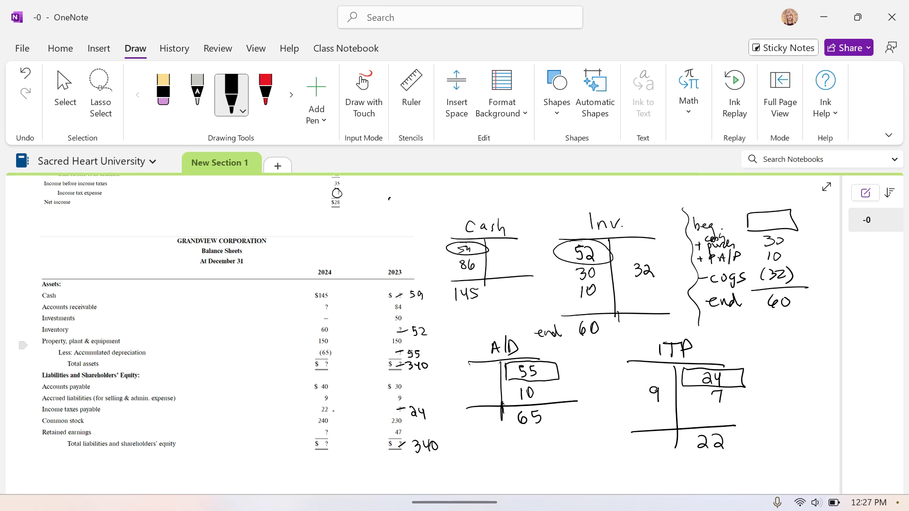
- Draw a T-account headed "A/R" in the empty space below the A/D T-account
{"action": "key", "text": "Escape"}
{"action": "scroll", "coordinate": [416, 332], "scroll_direction": "down", "scroll_amount": 2}
{"action": "left_click", "coordinate": [231, 94]}
{"action": "left_click_drag", "start_coordinate": [528, 372], "coordinate": [527, 449]}
{"action": "left_click_drag", "start_coordinate": [480, 374], "coordinate": [591, 375]}
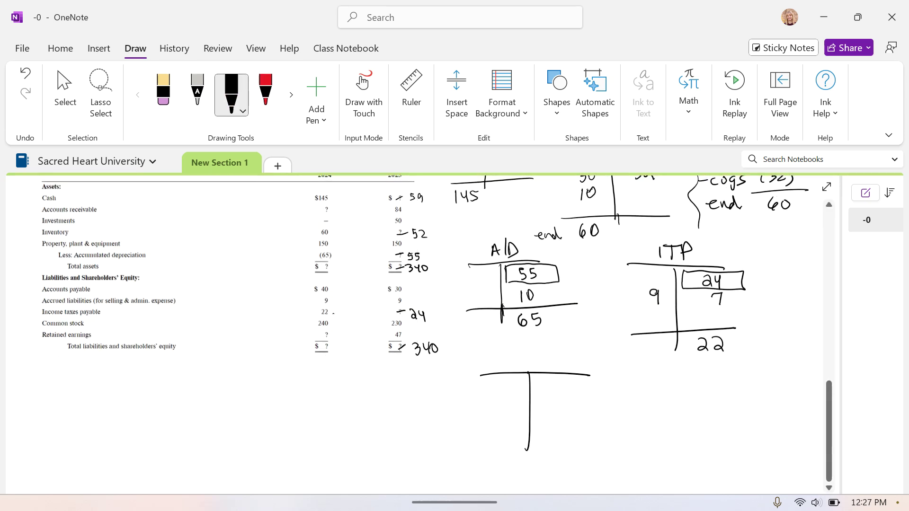
{"action": "left_click_drag", "start_coordinate": [512, 368], "coordinate": [532, 368]}
{"action": "mouse_move", "coordinate": [538, 368]}
{"action": "left_mouse_down"}
{"action": "mouse_move", "coordinate": [537, 351]}
{"action": "mouse_move", "coordinate": [550, 367]}
{"action": "left_mouse_up"}
- Enter 84 labelled "beg bal" on the A/R T-account's debit side and draw an empty box for the ending balance
{"action": "left_click_drag", "start_coordinate": [506, 378], "coordinate": [506, 389]}
{"action": "left_click_drag", "start_coordinate": [511, 378], "coordinate": [519, 384]}
{"action": "left_click_drag", "start_coordinate": [517, 378], "coordinate": [517, 389]}
{"action": "left_click_drag", "start_coordinate": [462, 380], "coordinate": [479, 389]}
{"action": "mouse_move", "coordinate": [477, 383]}
{"action": "left_mouse_down"}
{"action": "mouse_move", "coordinate": [458, 391]}
{"action": "mouse_move", "coordinate": [468, 390]}
{"action": "mouse_move", "coordinate": [467, 400]}
{"action": "left_mouse_up"}
{"action": "mouse_move", "coordinate": [472, 379]}
{"action": "left_mouse_down"}
{"action": "mouse_move", "coordinate": [476, 389]}
{"action": "mouse_move", "coordinate": [485, 376]}
{"action": "left_mouse_up"}
{"action": "mouse_move", "coordinate": [464, 437]}
{"action": "left_mouse_down"}
{"action": "mouse_move", "coordinate": [607, 436]}
{"action": "mouse_move", "coordinate": [487, 460]}
{"action": "mouse_move", "coordinate": [531, 461]}
{"action": "left_mouse_up"}
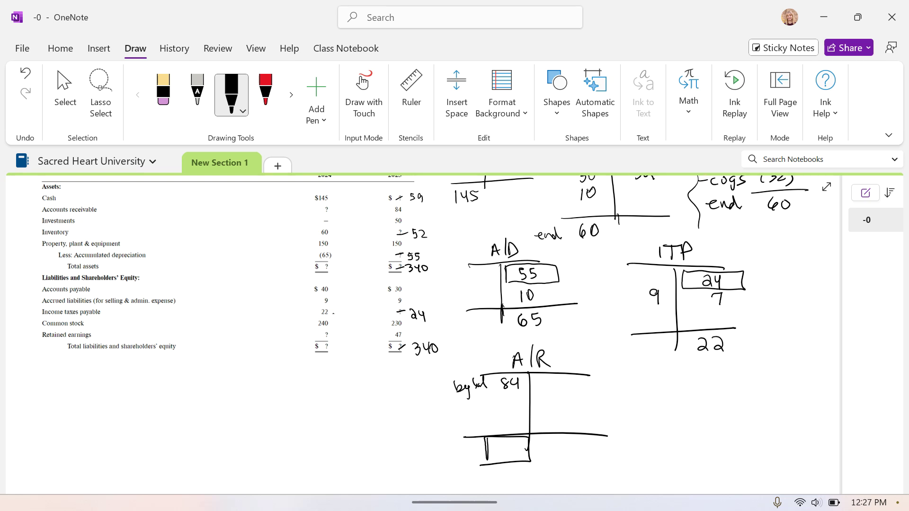
- Circle sales revenue in the Income Statement and write 80 labelled "Sales" below 84 in the A/R T-account
{"action": "left_click", "coordinate": [65, 95]}
{"action": "scroll", "coordinate": [436, 332], "scroll_direction": "up", "scroll_amount": 5}
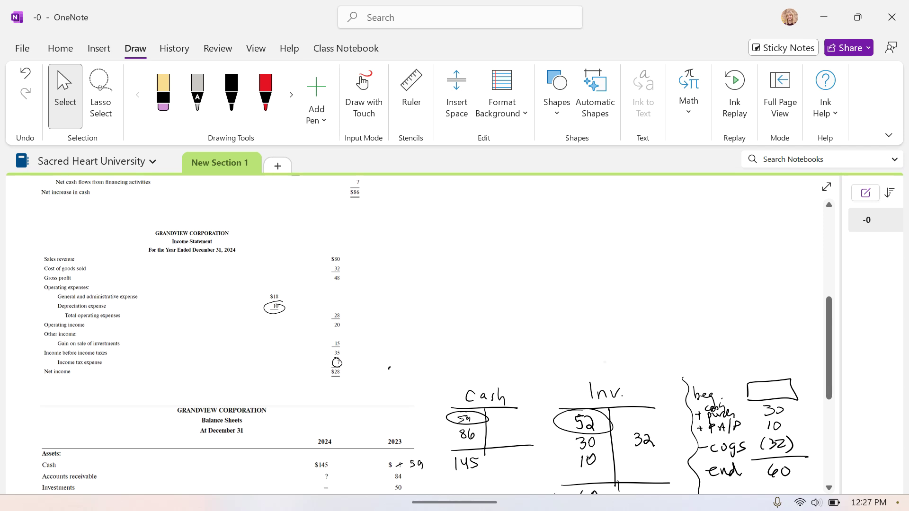
{"action": "scroll", "coordinate": [604, 362], "scroll_direction": "up", "scroll_amount": 1}
{"action": "left_click", "coordinate": [231, 92]}
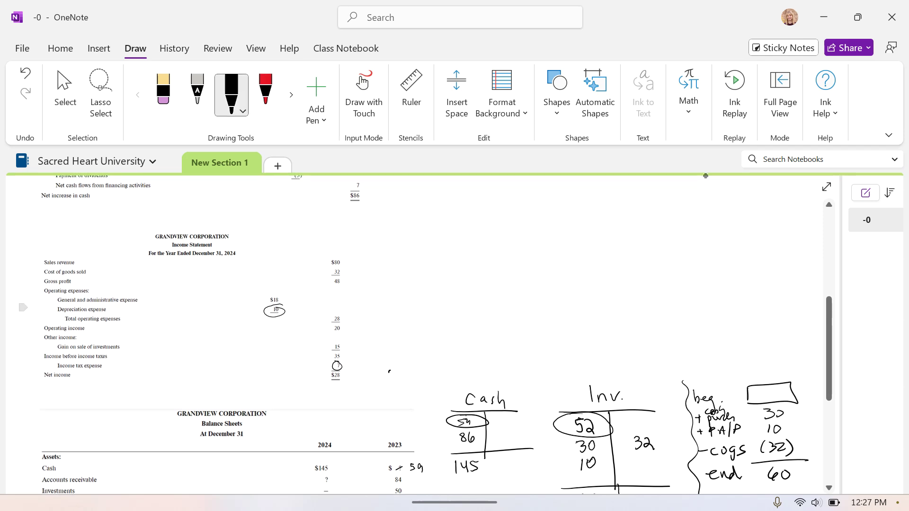
{"action": "mouse_move", "coordinate": [337, 256]}
{"action": "left_mouse_down"}
{"action": "mouse_move", "coordinate": [327, 261]}
{"action": "mouse_move", "coordinate": [337, 256]}
{"action": "left_mouse_up"}
{"action": "scroll", "coordinate": [426, 332], "scroll_direction": "down", "scroll_amount": 1}
{"action": "scroll", "coordinate": [436, 331], "scroll_direction": "down", "scroll_amount": 6}
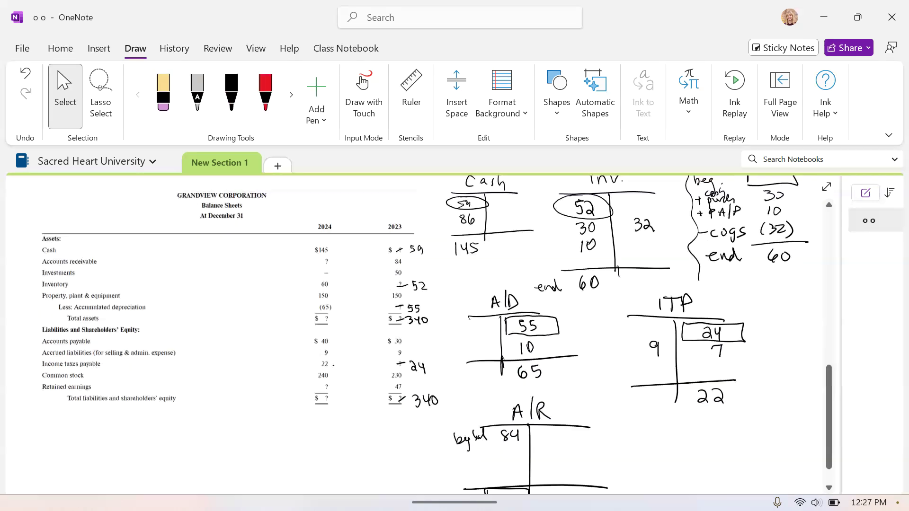
{"action": "left_click", "coordinate": [231, 93]}
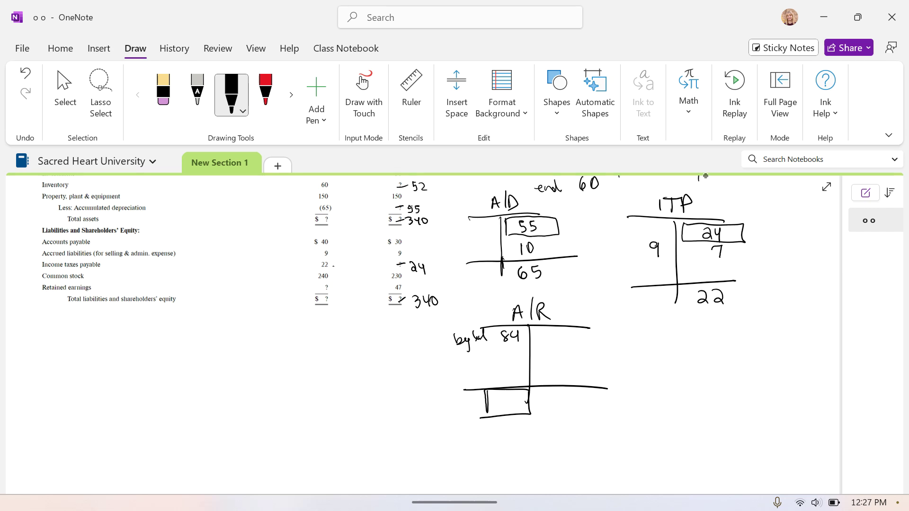
{"action": "mouse_move", "coordinate": [509, 349]}
{"action": "left_mouse_down"}
{"action": "mouse_move", "coordinate": [504, 357]}
{"action": "mouse_move", "coordinate": [510, 347]}
{"action": "left_mouse_up"}
{"action": "mouse_move", "coordinate": [516, 346]}
{"action": "left_mouse_down"}
{"action": "mouse_move", "coordinate": [512, 355]}
{"action": "mouse_move", "coordinate": [517, 346]}
{"action": "left_mouse_up"}
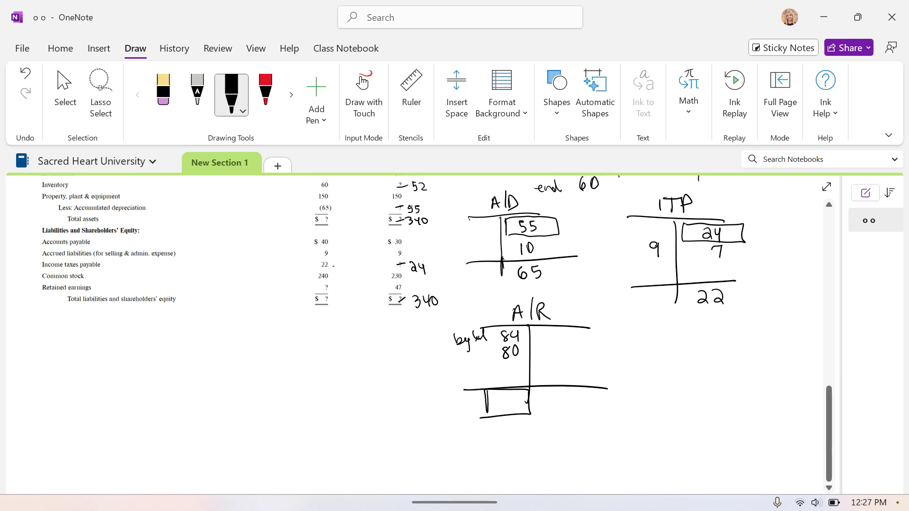
{"action": "mouse_move", "coordinate": [455, 350]}
{"action": "left_mouse_down"}
{"action": "mouse_move", "coordinate": [449, 361]}
{"action": "mouse_move", "coordinate": [468, 348]}
{"action": "mouse_move", "coordinate": [478, 356]}
{"action": "left_mouse_up"}
{"action": "key", "text": "Escape"}
{"action": "scroll", "coordinate": [422, 334], "scroll_direction": "up", "scroll_amount": 1}
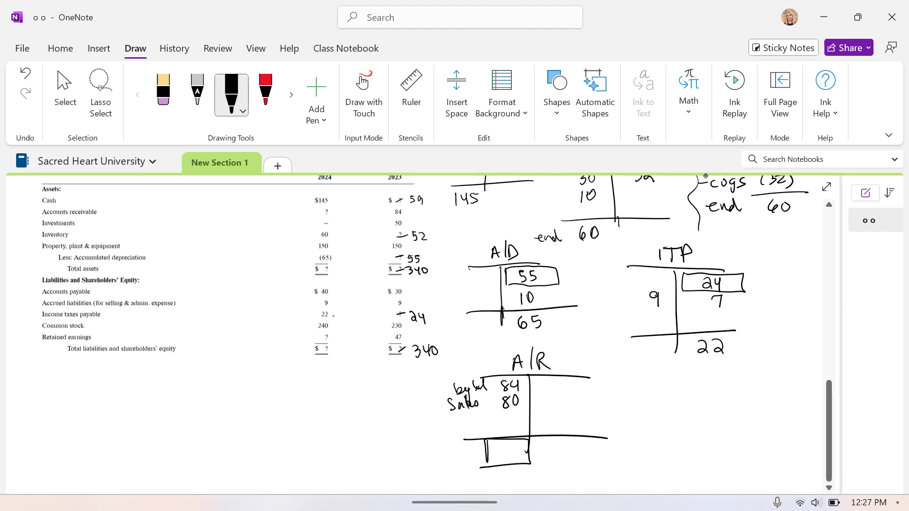
- Circle collections from customers in the Statement of Cash Flows and write 71 on the A/R T-account's credit side
{"action": "scroll", "coordinate": [454, 331], "scroll_direction": "up", "scroll_amount": 7}
{"action": "scroll", "coordinate": [436, 332], "scroll_direction": "up", "scroll_amount": 2}
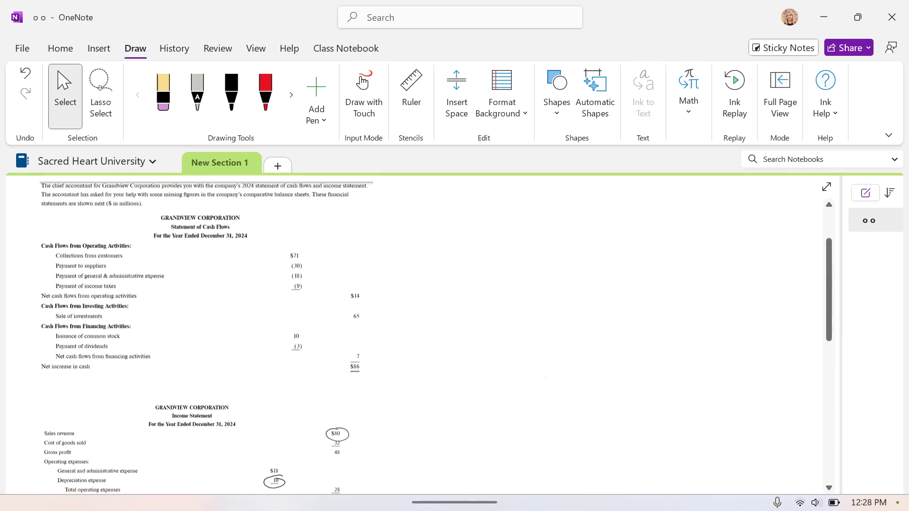
{"action": "left_click", "coordinate": [232, 94]}
{"action": "left_click_drag", "start_coordinate": [297, 229], "coordinate": [289, 230]}
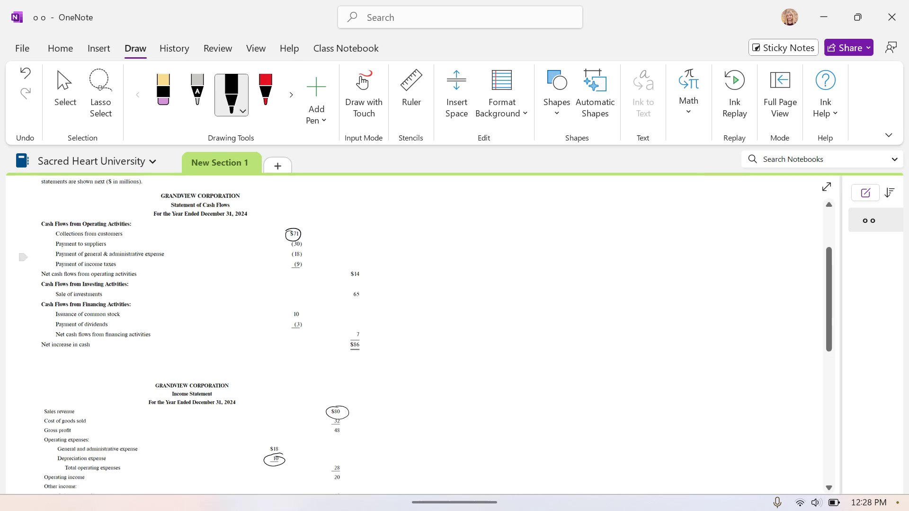
{"action": "left_click", "coordinate": [65, 95]}
{"action": "scroll", "coordinate": [455, 331], "scroll_direction": "down", "scroll_amount": 12}
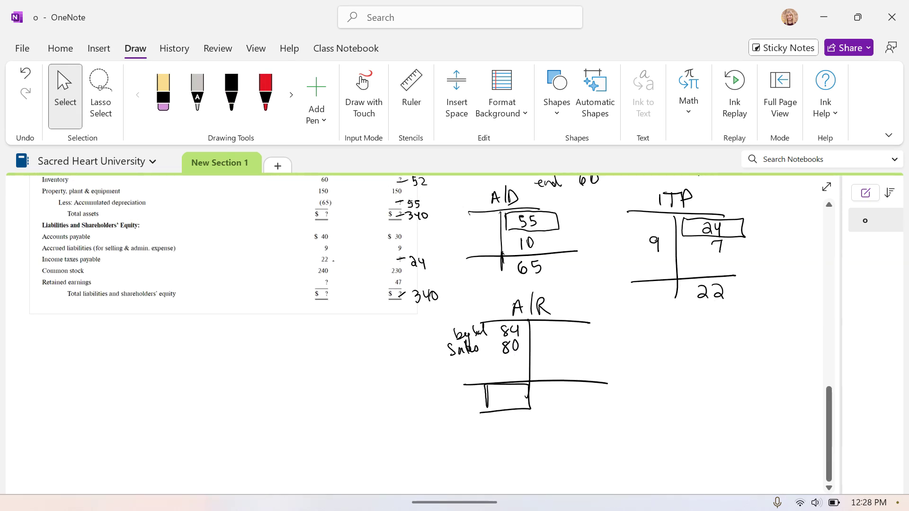
{"action": "left_click", "coordinate": [536, 381]}
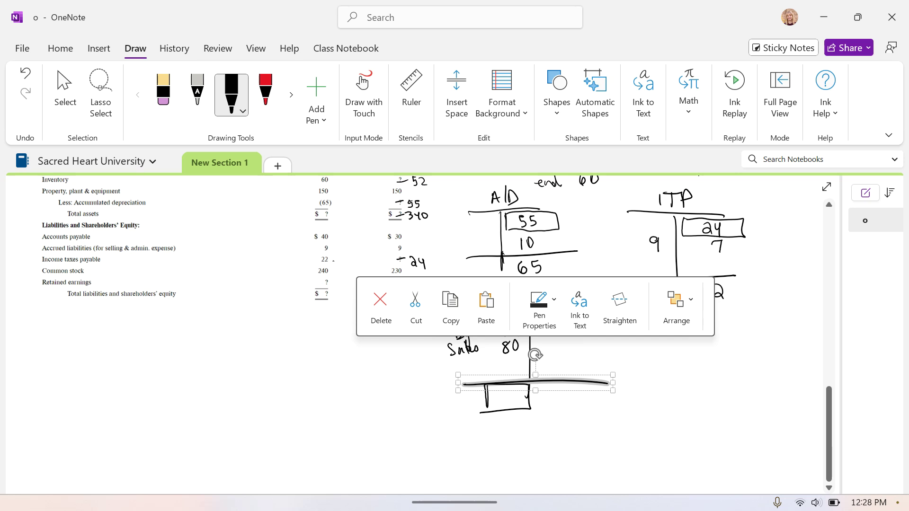
{"action": "left_click", "coordinate": [722, 410]}
{"action": "left_click", "coordinate": [231, 95]}
{"action": "left_click_drag", "start_coordinate": [547, 354], "coordinate": [563, 365]}
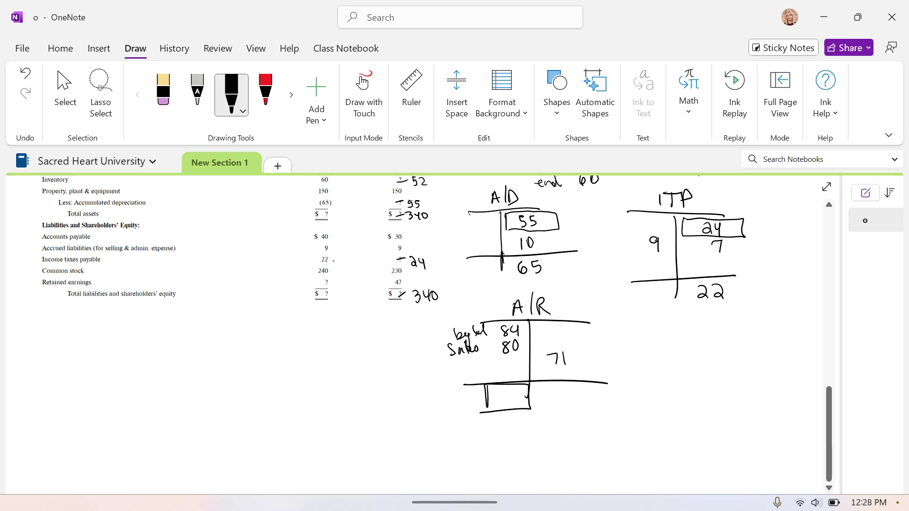
- Write 93 as the A/R ending balance and 2024 accounts receivable, and 383 as 2024 total assets
{"action": "left_click_drag", "start_coordinate": [506, 388], "coordinate": [505, 405]}
{"action": "left_click_drag", "start_coordinate": [511, 389], "coordinate": [514, 404]}
{"action": "scroll", "coordinate": [416, 335], "scroll_direction": "up", "scroll_amount": 1}
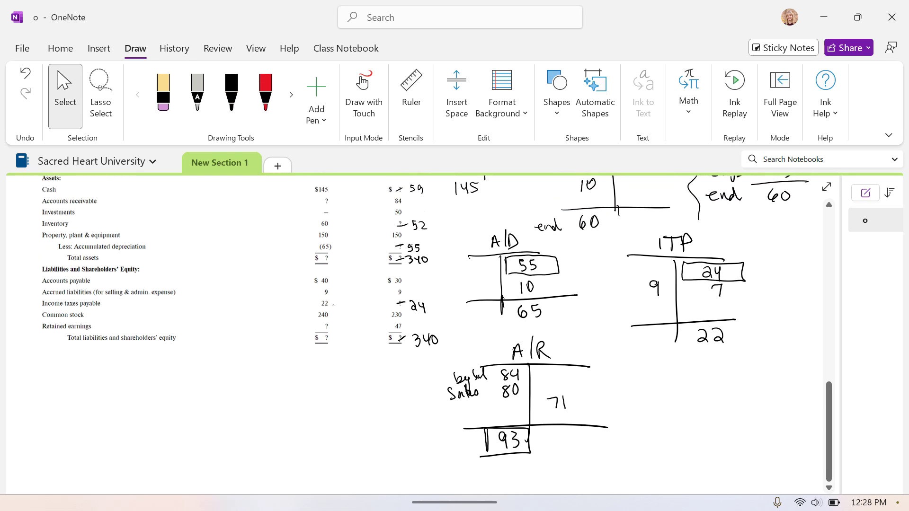
{"action": "left_click_drag", "start_coordinate": [342, 199], "coordinate": [349, 206]}
{"action": "left_click_drag", "start_coordinate": [320, 261], "coordinate": [336, 258]}
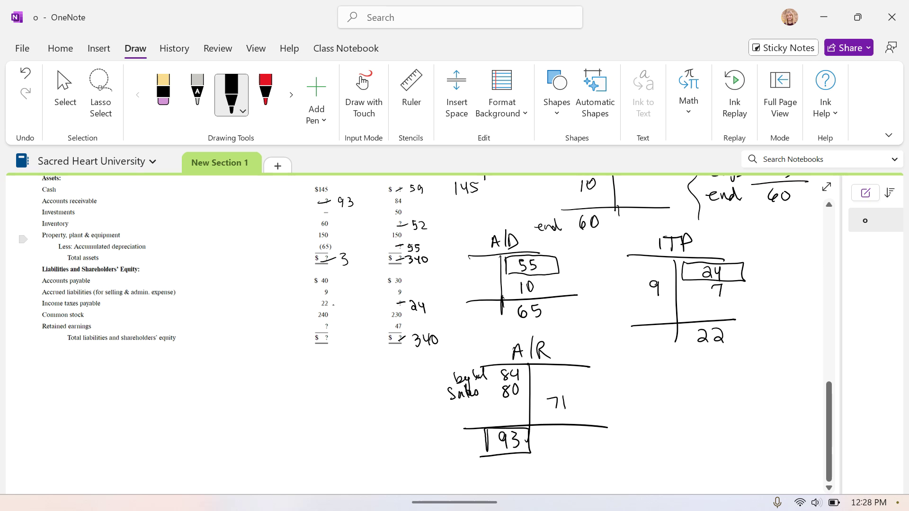
{"action": "left_click_drag", "start_coordinate": [358, 255], "coordinate": [359, 265]}
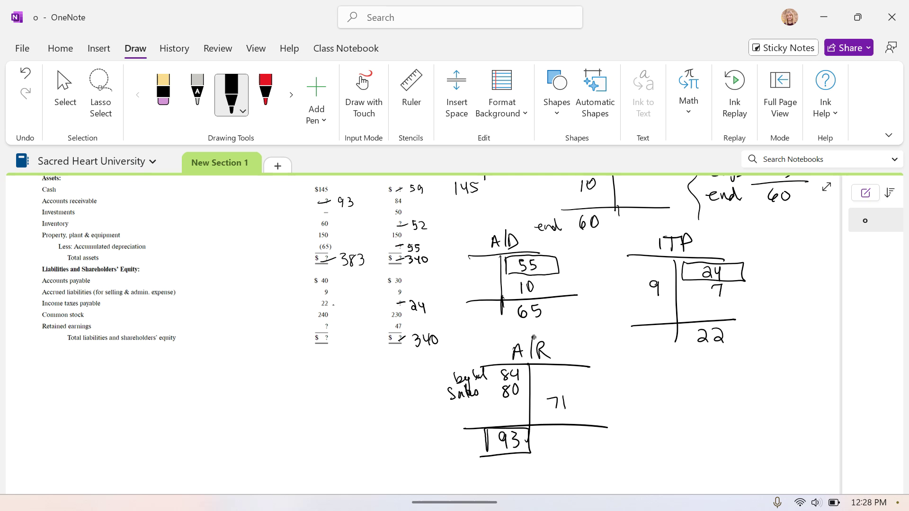
- Start a retained earnings calculation below the balance sheet with the line "beg RE" and the amount 47
{"action": "left_click_drag", "start_coordinate": [174, 362], "coordinate": [192, 391]}
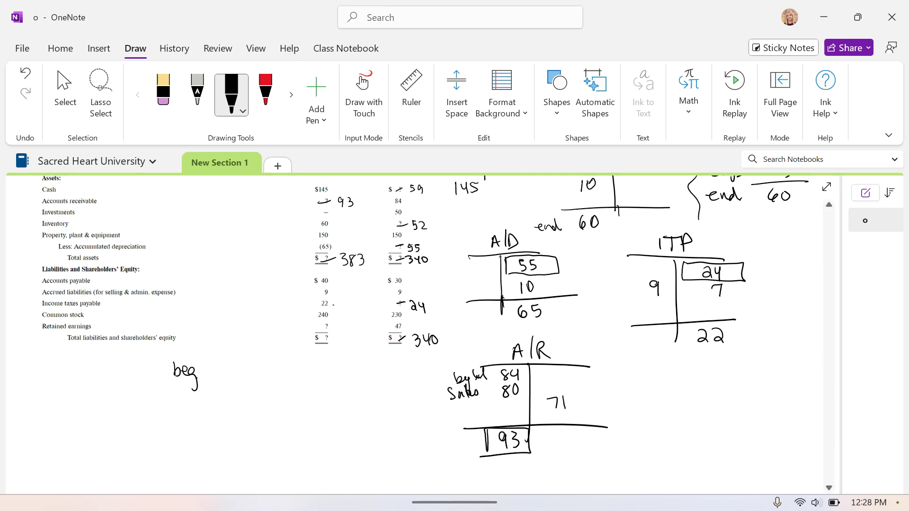
{"action": "left_click_drag", "start_coordinate": [220, 360], "coordinate": [233, 373]}
{"action": "mouse_move", "coordinate": [235, 358]}
{"action": "left_mouse_down"}
{"action": "mouse_move", "coordinate": [248, 373]}
{"action": "mouse_move", "coordinate": [246, 364]}
{"action": "left_mouse_up"}
{"action": "left_click_drag", "start_coordinate": [235, 358], "coordinate": [246, 358]}
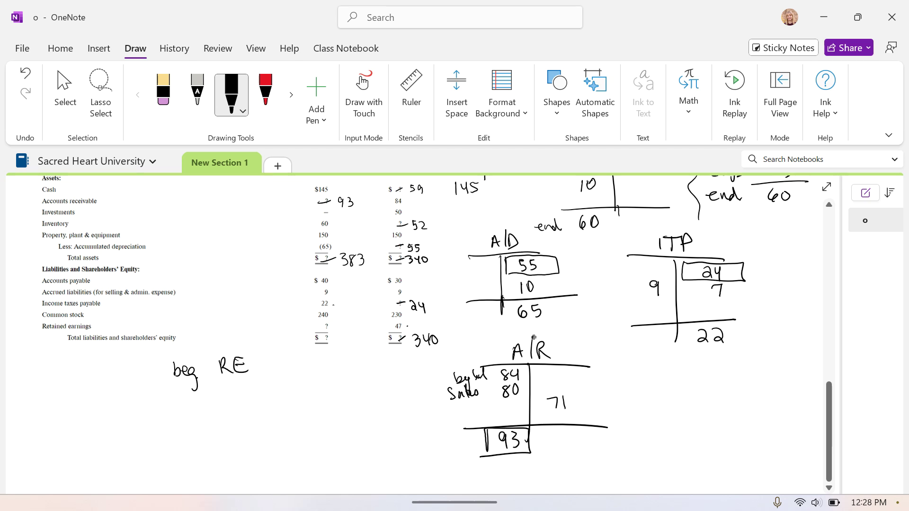
{"action": "left_click_drag", "start_coordinate": [283, 362], "coordinate": [296, 377]}
{"action": "left_click_drag", "start_coordinate": [300, 363], "coordinate": [312, 377]}
- Add a "+ NI" line below beg RE with the income statement's net income of 28
{"action": "left_click_drag", "start_coordinate": [175, 388], "coordinate": [176, 401]}
{"action": "left_click_drag", "start_coordinate": [169, 395], "coordinate": [195, 405]}
{"action": "left_click_drag", "start_coordinate": [195, 387], "coordinate": [222, 387]}
{"action": "left_click_drag", "start_coordinate": [219, 388], "coordinate": [219, 401]}
{"action": "scroll", "coordinate": [533, 337], "scroll_direction": "up", "scroll_amount": 3}
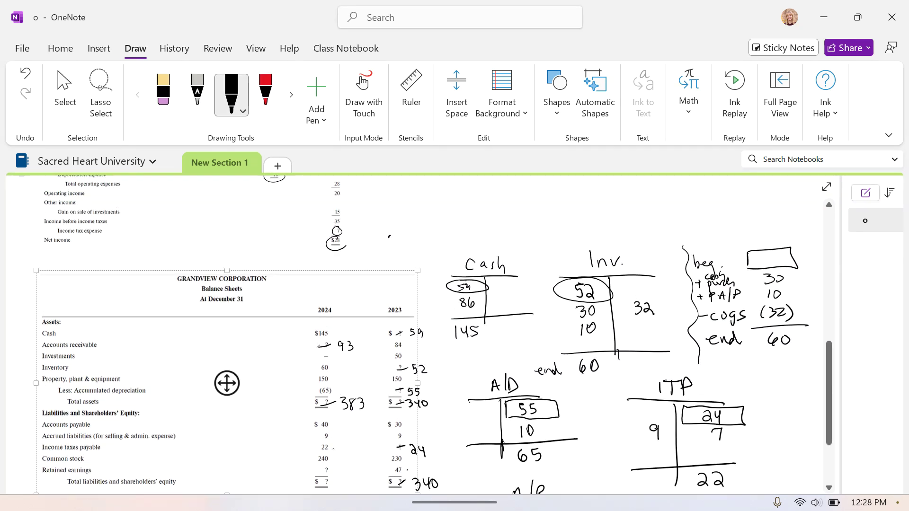
{"action": "left_click", "coordinate": [65, 94]}
{"action": "scroll", "coordinate": [533, 337], "scroll_direction": "down", "scroll_amount": 6}
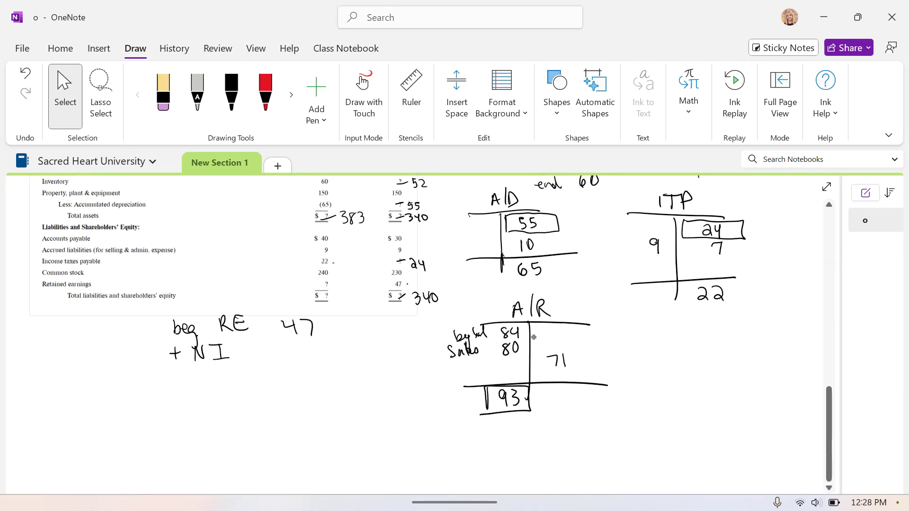
{"action": "left_click", "coordinate": [232, 93]}
{"action": "mouse_move", "coordinate": [289, 347]}
{"action": "left_mouse_down"}
{"action": "mouse_move", "coordinate": [300, 359]}
{"action": "mouse_move", "coordinate": [306, 345]}
{"action": "left_mouse_up"}
- Add a "- Div." line below NI with parentheses for the amount and a total line underneath
{"action": "left_click_drag", "start_coordinate": [171, 379], "coordinate": [212, 388]}
{"action": "left_click", "coordinate": [213, 370]}
{"action": "left_click_drag", "start_coordinate": [215, 378], "coordinate": [224, 376]}
{"action": "left_click", "coordinate": [227, 386]}
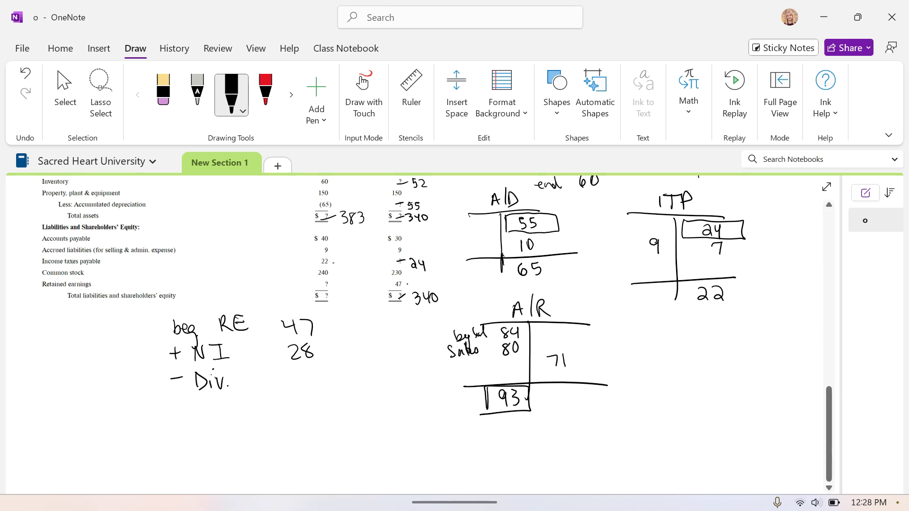
{"action": "left_click_drag", "start_coordinate": [279, 392], "coordinate": [330, 389]}
{"action": "mouse_move", "coordinate": [285, 370]}
{"action": "left_mouse_down"}
{"action": "mouse_move", "coordinate": [284, 385]}
{"action": "mouse_move", "coordinate": [318, 388]}
{"action": "left_mouse_up"}
- Look up the payment of dividends in the Statement of Cash Flows and write 3 inside the Div. parentheses
{"action": "left_click", "coordinate": [65, 94]}
{"action": "scroll", "coordinate": [426, 331], "scroll_direction": "up", "scroll_amount": 10}
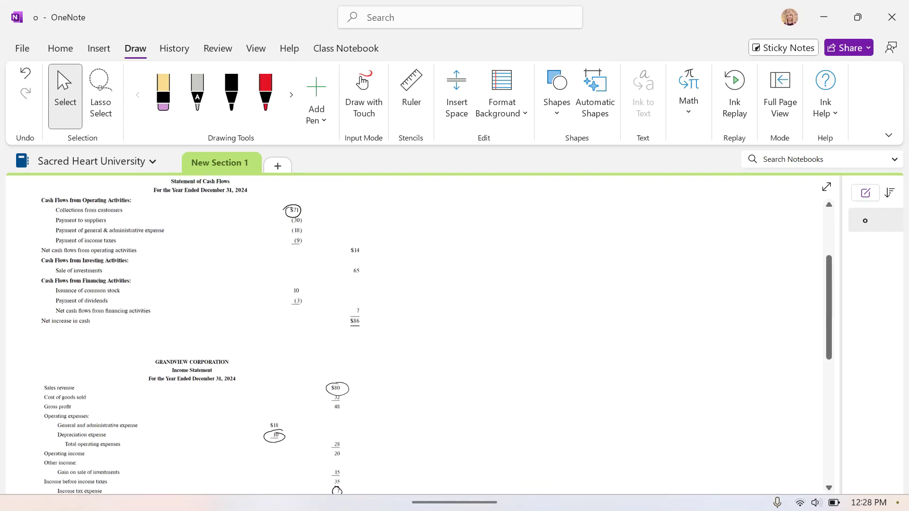
{"action": "left_click", "coordinate": [206, 233]}
{"action": "left_click", "coordinate": [231, 94]}
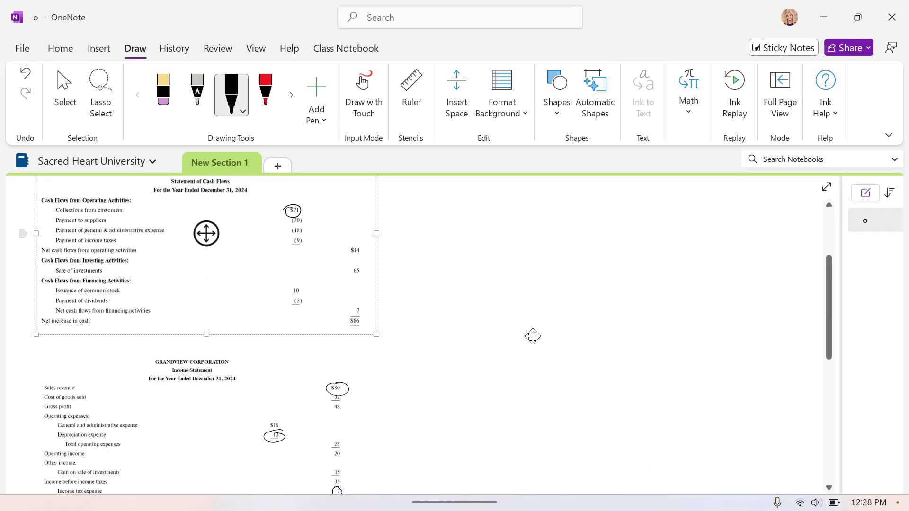
{"action": "left_click", "coordinate": [65, 95]}
{"action": "scroll", "coordinate": [426, 331], "scroll_direction": "down", "scroll_amount": 3}
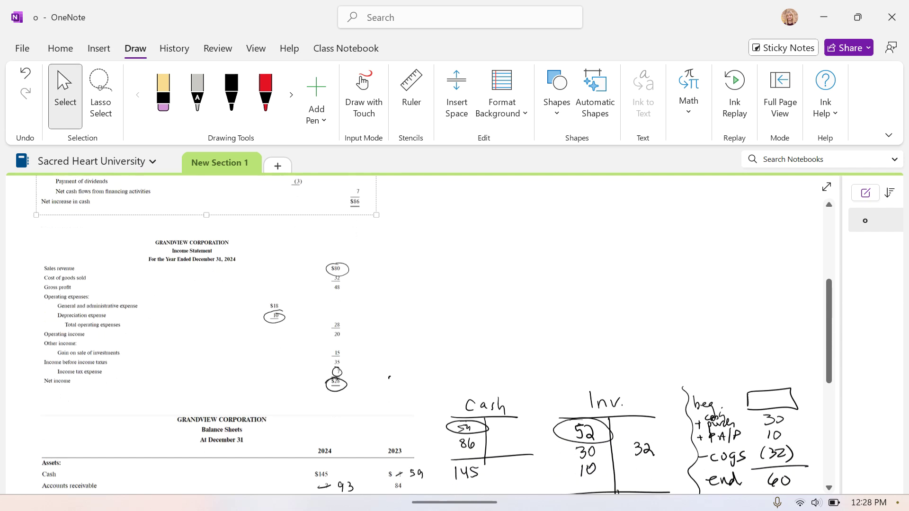
{"action": "scroll", "coordinate": [426, 331], "scroll_direction": "down", "scroll_amount": 6}
{"action": "left_click", "coordinate": [231, 95]}
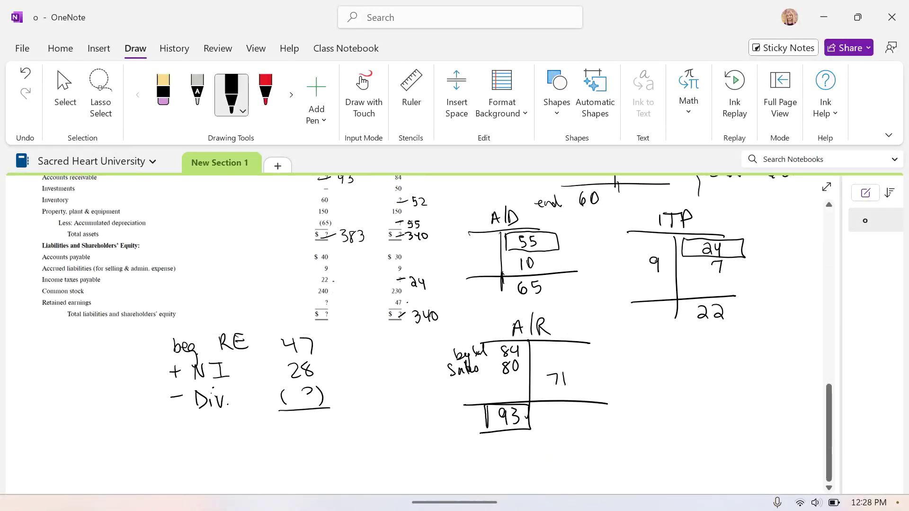
{"action": "left_click_drag", "start_coordinate": [308, 394], "coordinate": [302, 401]}
- Complete the retained earnings calculation with the line "end RE" and the amount 72 below the total line
{"action": "left_click_drag", "start_coordinate": [178, 433], "coordinate": [214, 437]}
{"action": "mouse_move", "coordinate": [225, 426]}
{"action": "left_mouse_down"}
{"action": "mouse_move", "coordinate": [226, 437]}
{"action": "mouse_move", "coordinate": [235, 437]}
{"action": "left_mouse_up"}
{"action": "mouse_move", "coordinate": [239, 421]}
{"action": "left_mouse_down"}
{"action": "mouse_move", "coordinate": [246, 437]}
{"action": "mouse_move", "coordinate": [246, 429]}
{"action": "left_mouse_up"}
{"action": "mouse_move", "coordinate": [237, 421]}
{"action": "left_mouse_down"}
{"action": "mouse_move", "coordinate": [310, 425]}
{"action": "mouse_move", "coordinate": [307, 434]}
{"action": "left_mouse_up"}
{"action": "left_click_drag", "start_coordinate": [313, 420], "coordinate": [324, 434]}
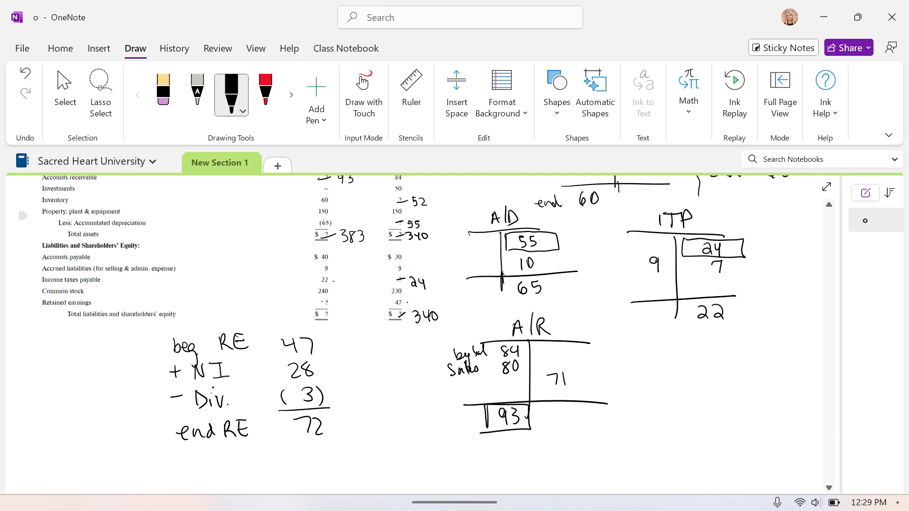
- Write 72 as 2024 retained earnings and 383 as 2024 total liabilities and shareholders' equity on the balance sheet
{"action": "left_click_drag", "start_coordinate": [321, 303], "coordinate": [329, 300]}
{"action": "left_click_drag", "start_coordinate": [335, 298], "coordinate": [339, 306]}
{"action": "left_click_drag", "start_coordinate": [345, 299], "coordinate": [352, 307]}
{"action": "right_click", "coordinate": [349, 302]}
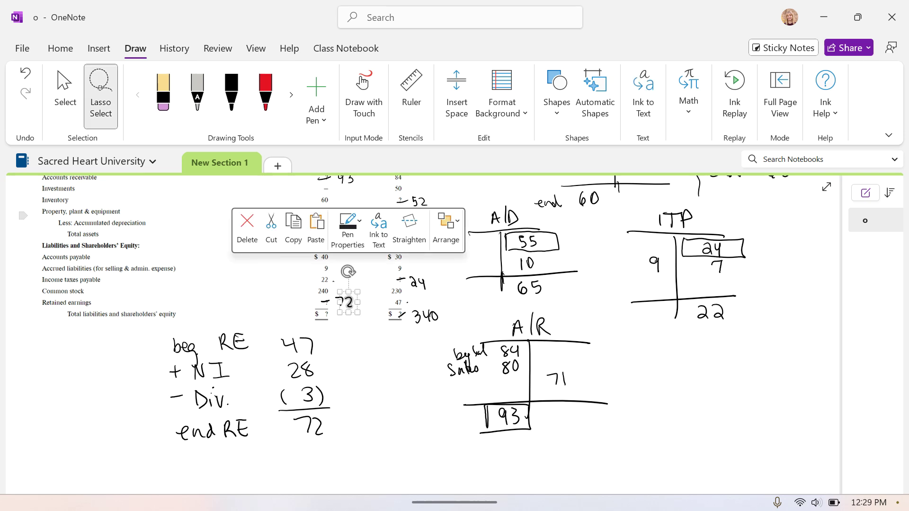
{"action": "left_click", "coordinate": [380, 430]}
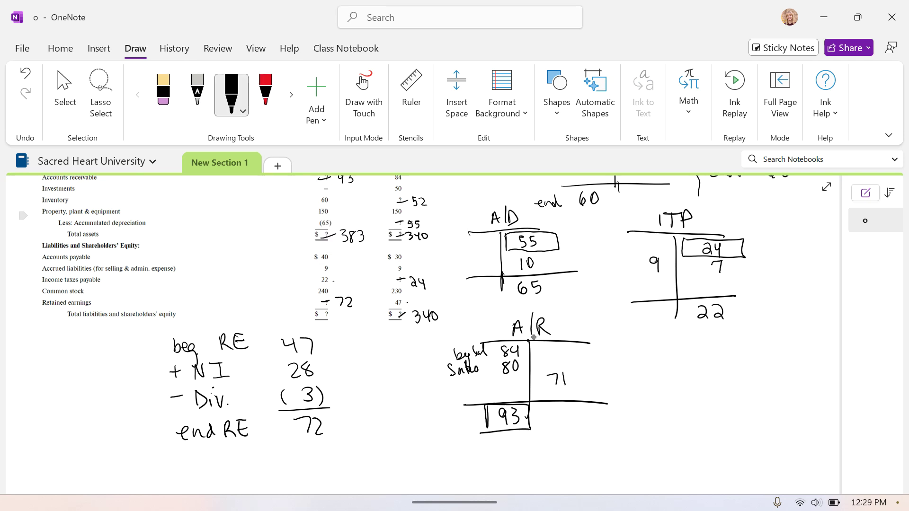
{"action": "mouse_move", "coordinate": [335, 311]}
{"action": "left_mouse_down"}
{"action": "mouse_move", "coordinate": [359, 311]}
{"action": "mouse_move", "coordinate": [334, 330]}
{"action": "mouse_move", "coordinate": [348, 319]}
{"action": "mouse_move", "coordinate": [356, 331]}
{"action": "left_mouse_up"}
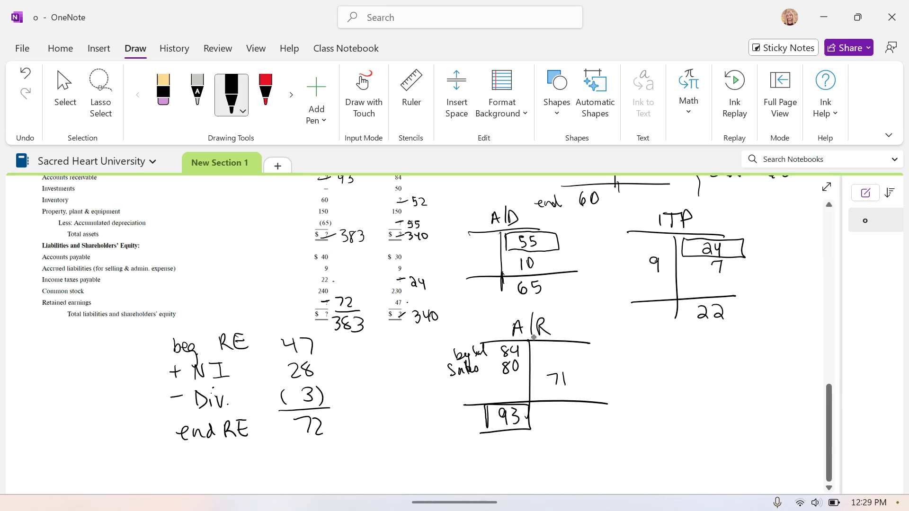